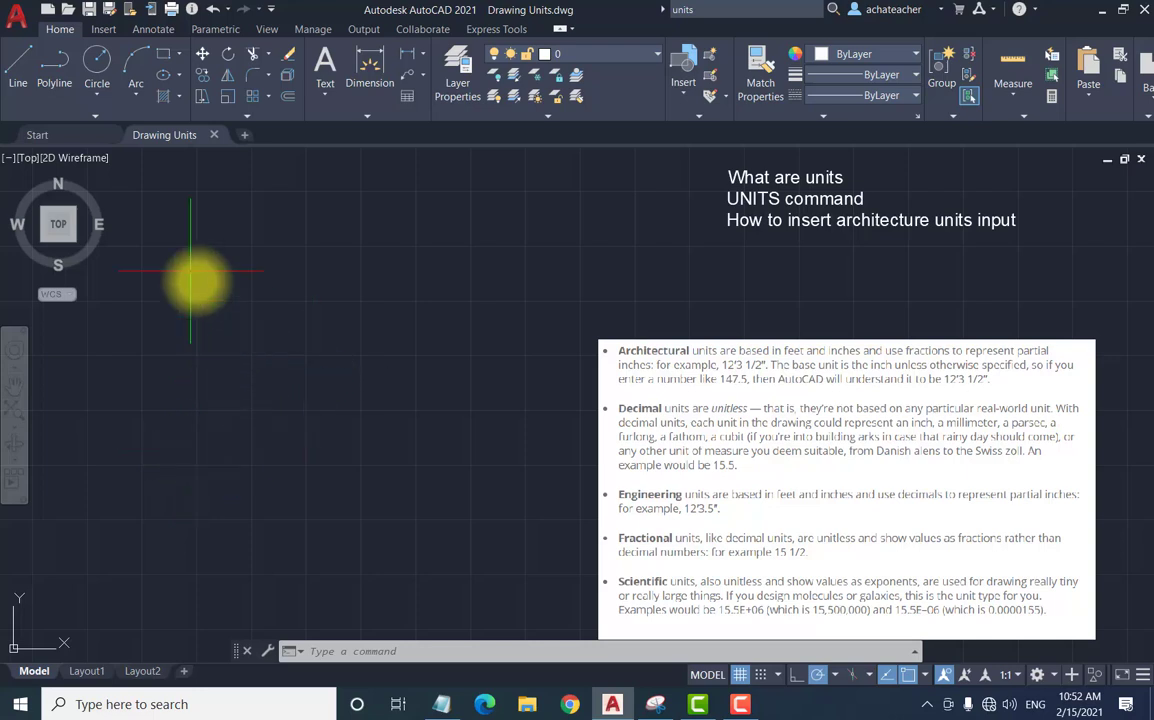
- Draw a 5-inch diagonal line from a lower-left start point, then select and deselect it
click(18, 62)
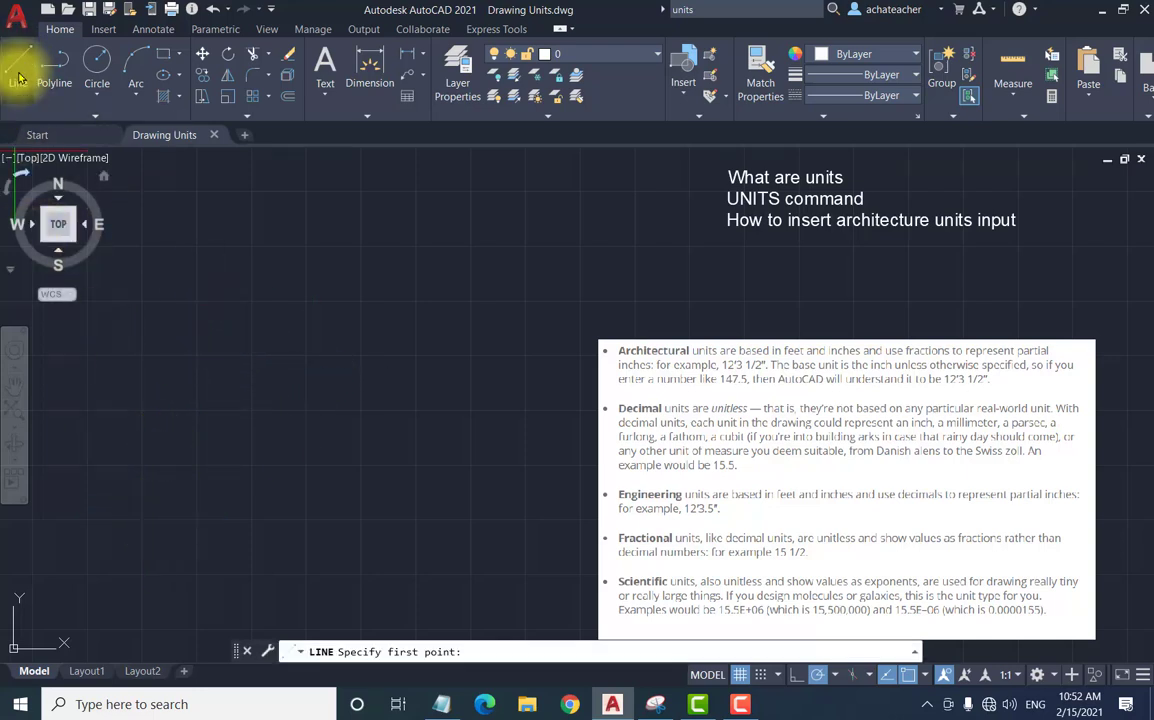
click(137, 531)
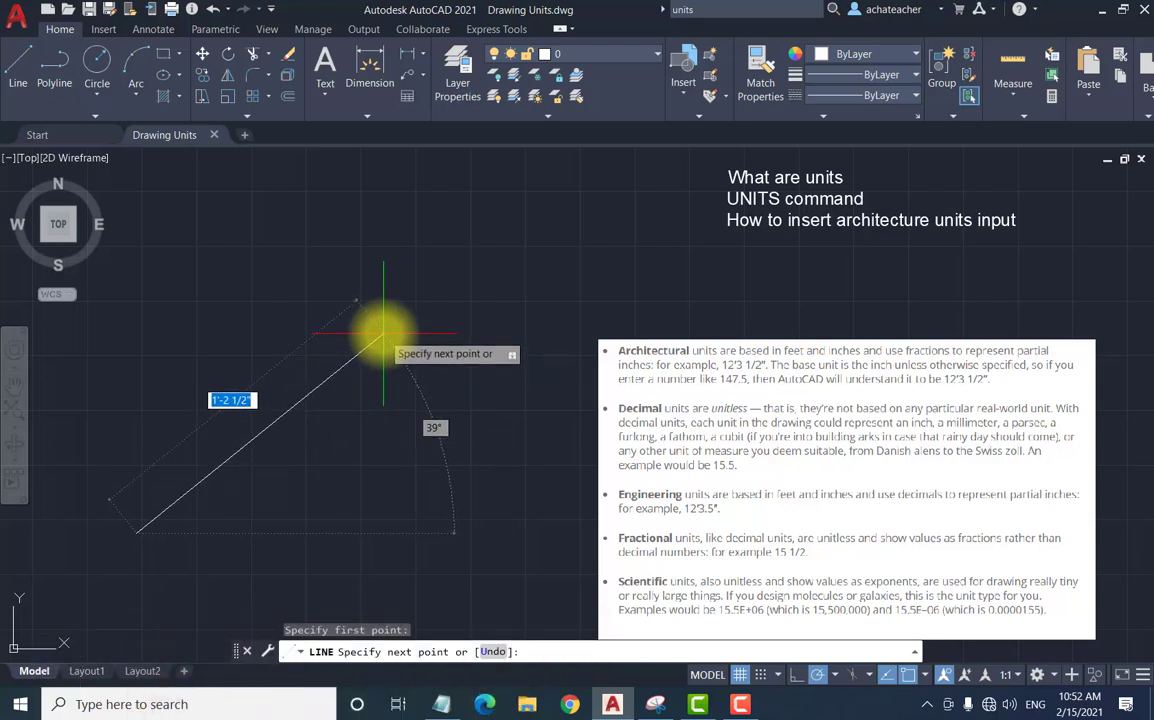
text(5)
key(Return)
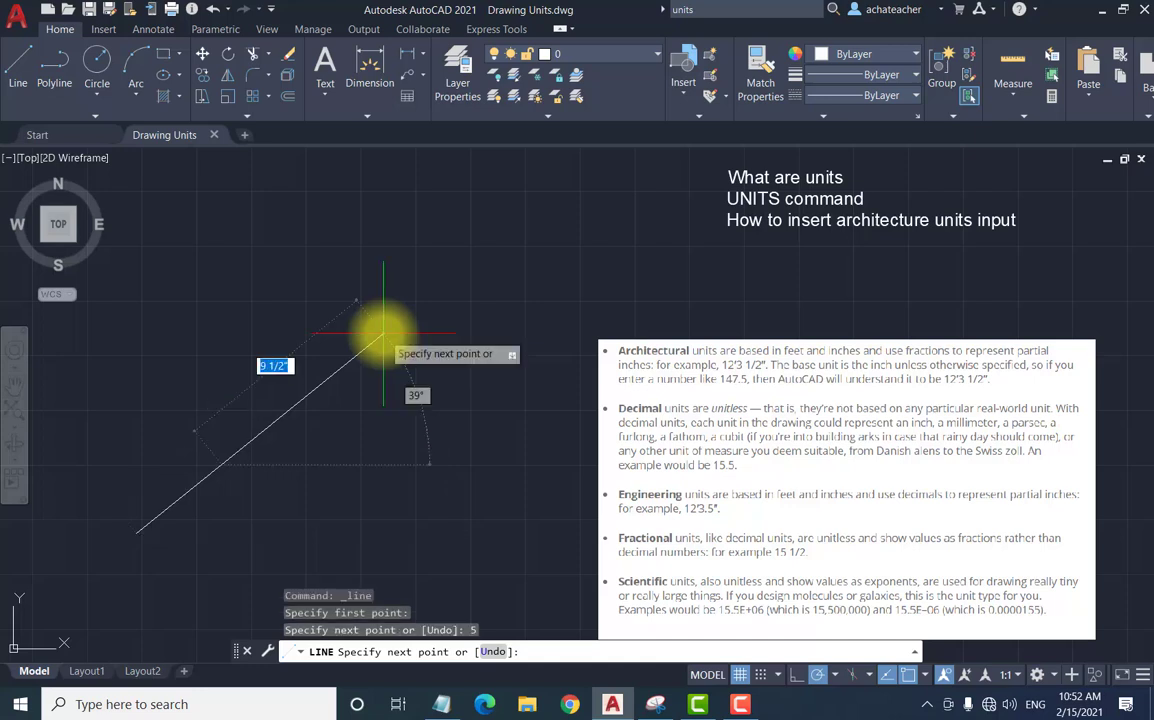
key(Return)
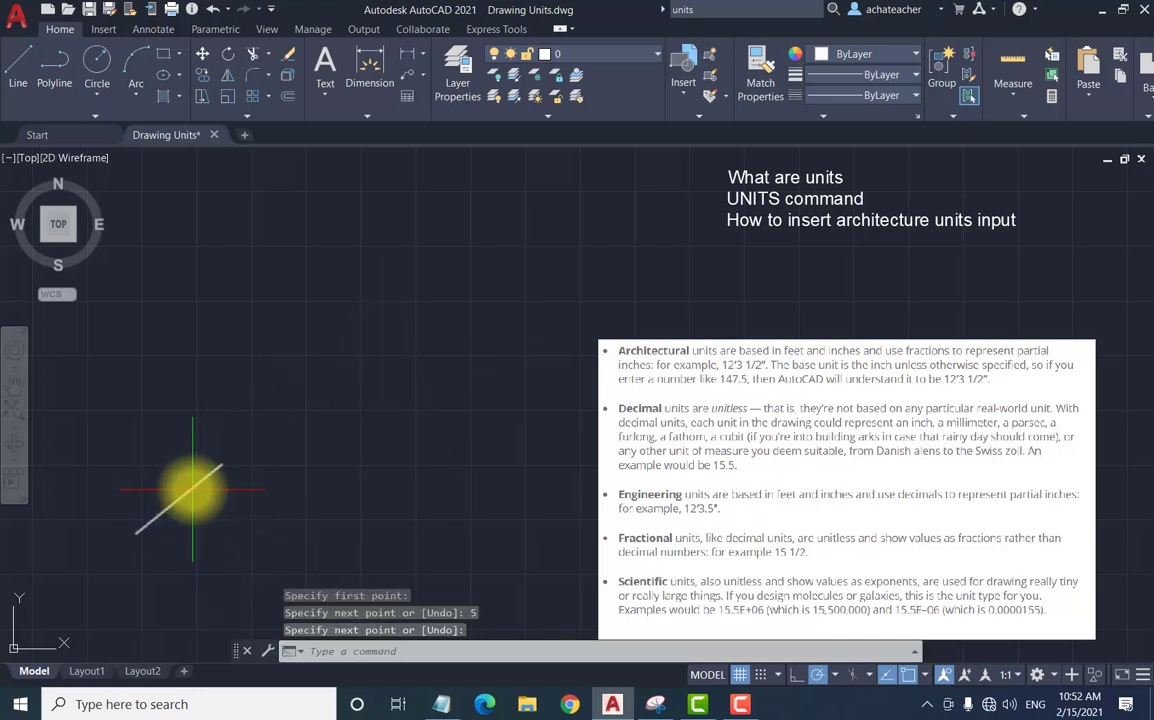
click(193, 489)
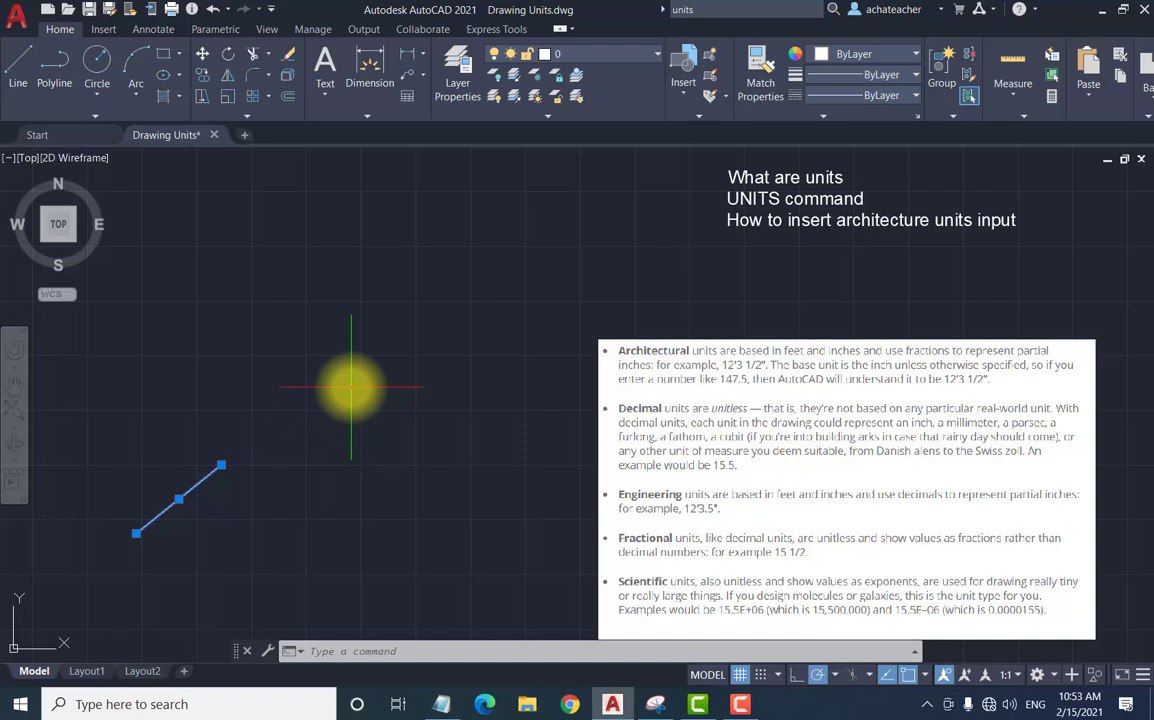
key(Escape)
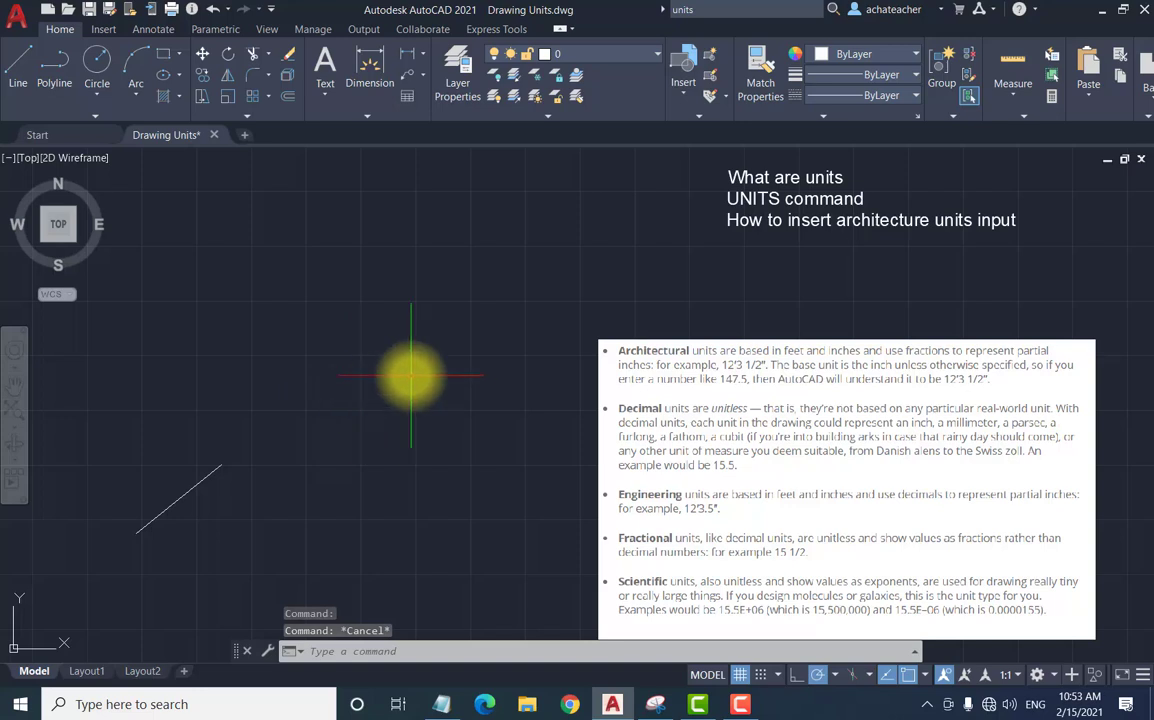
click(18, 25)
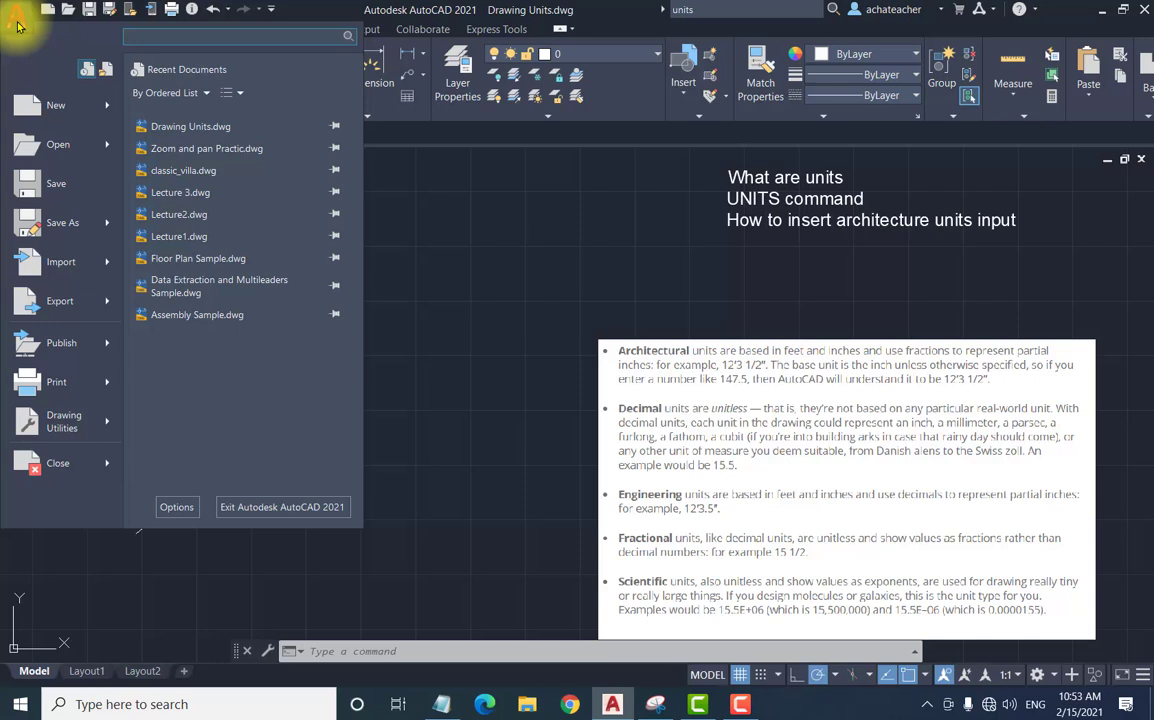
click(60, 428)
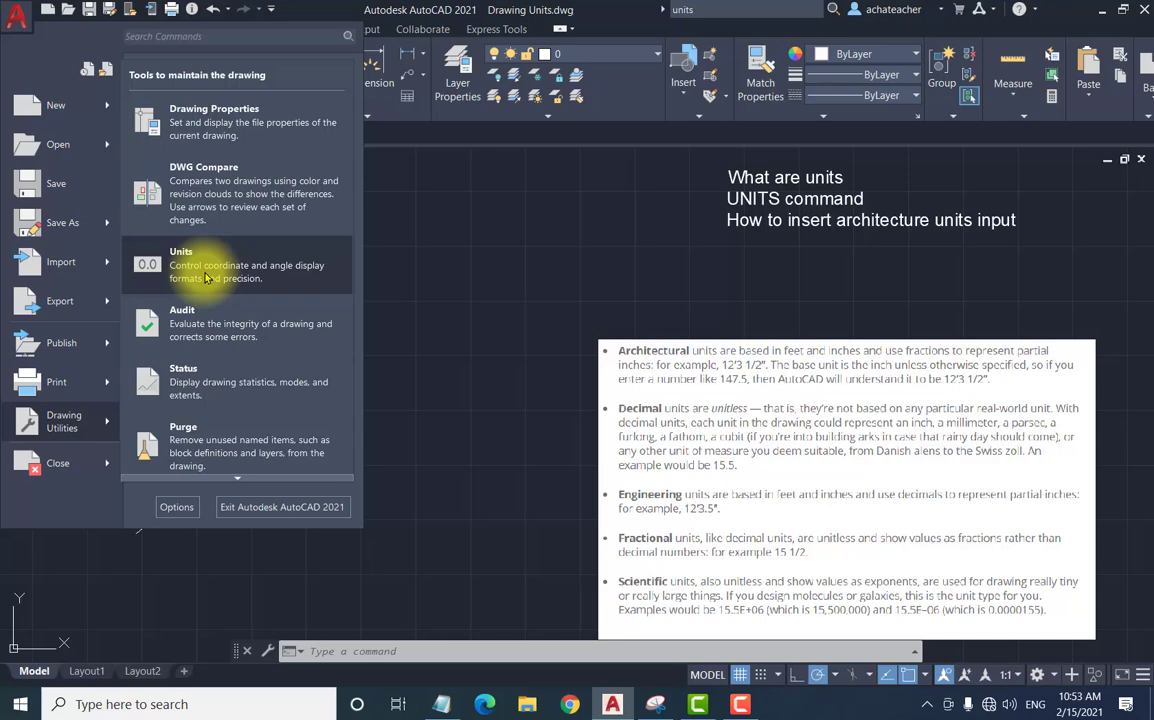
click(206, 277)
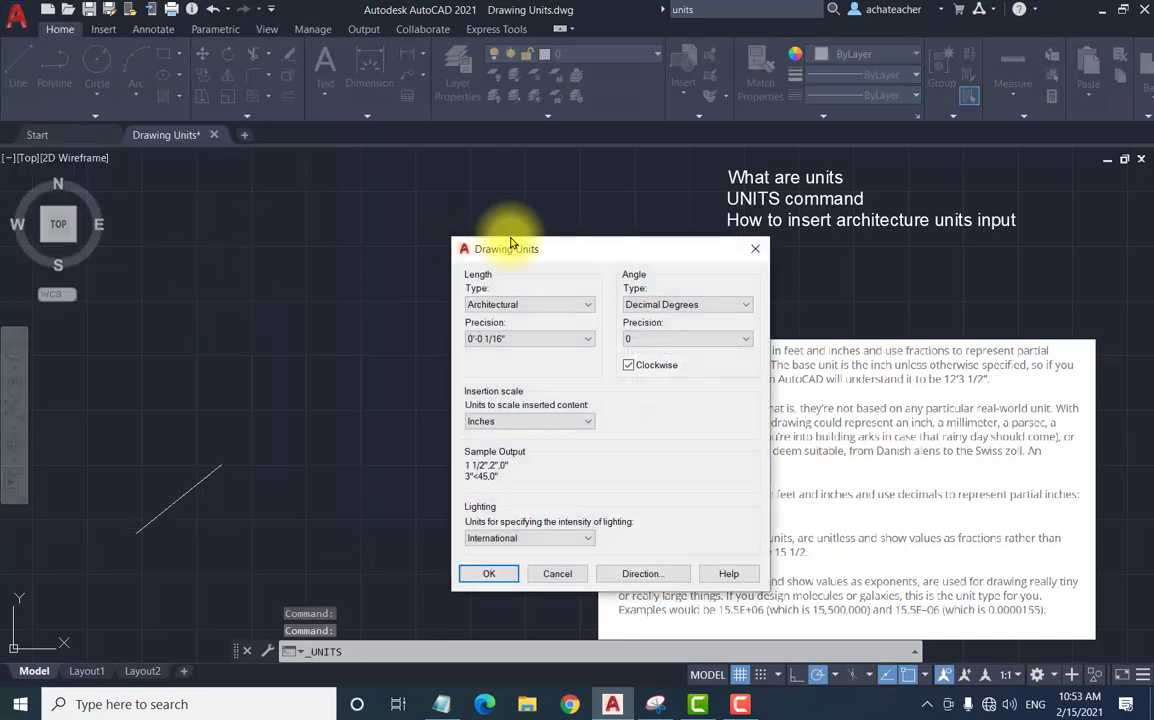
drag(561, 243, 505, 169)
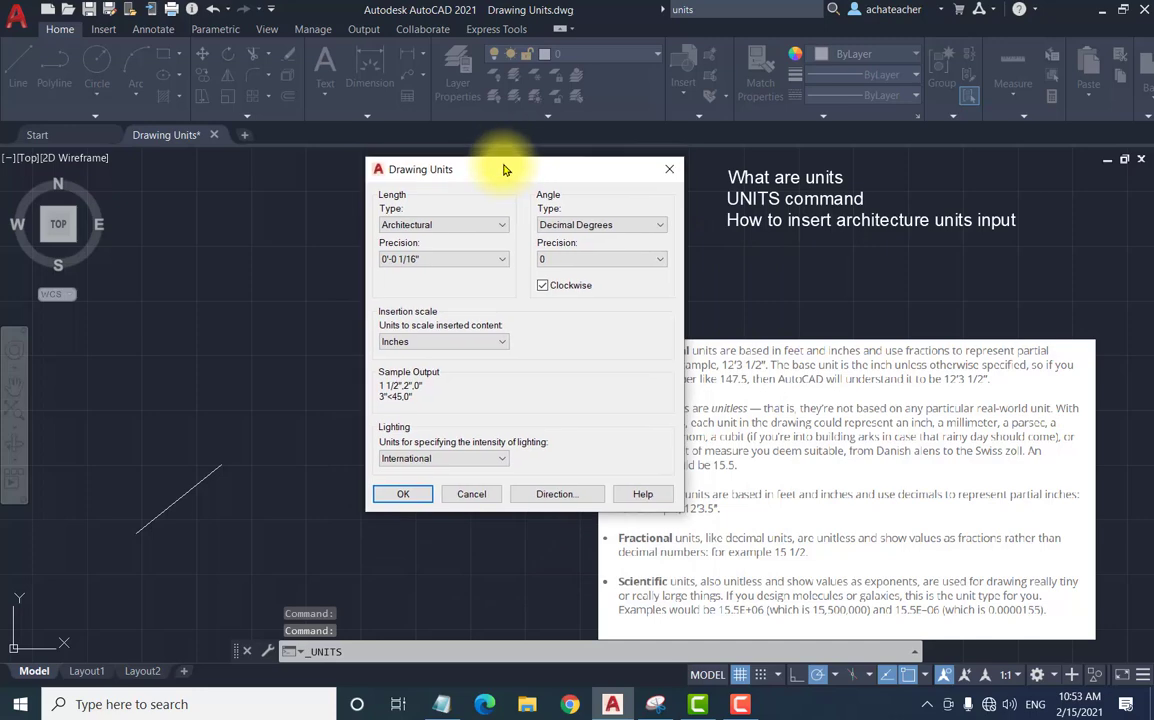
click(542, 286)
click(669, 169)
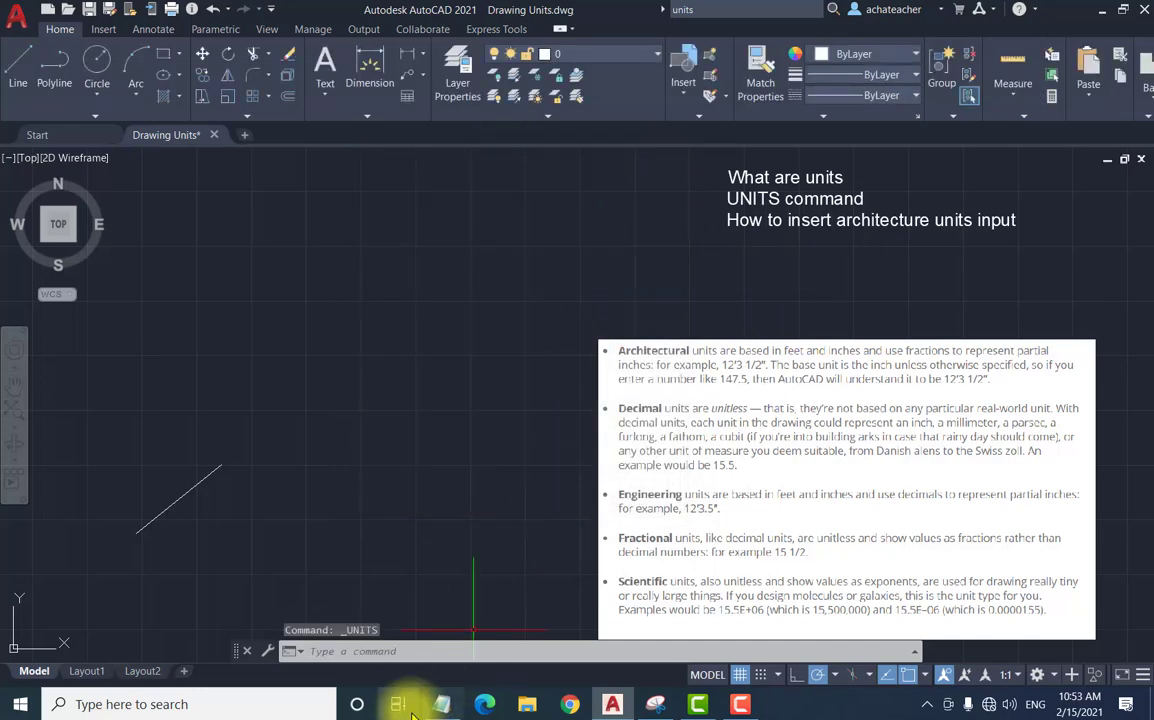
- Reopen Drawing Units with the UNITS command and move the dialog up and left
click(350, 653)
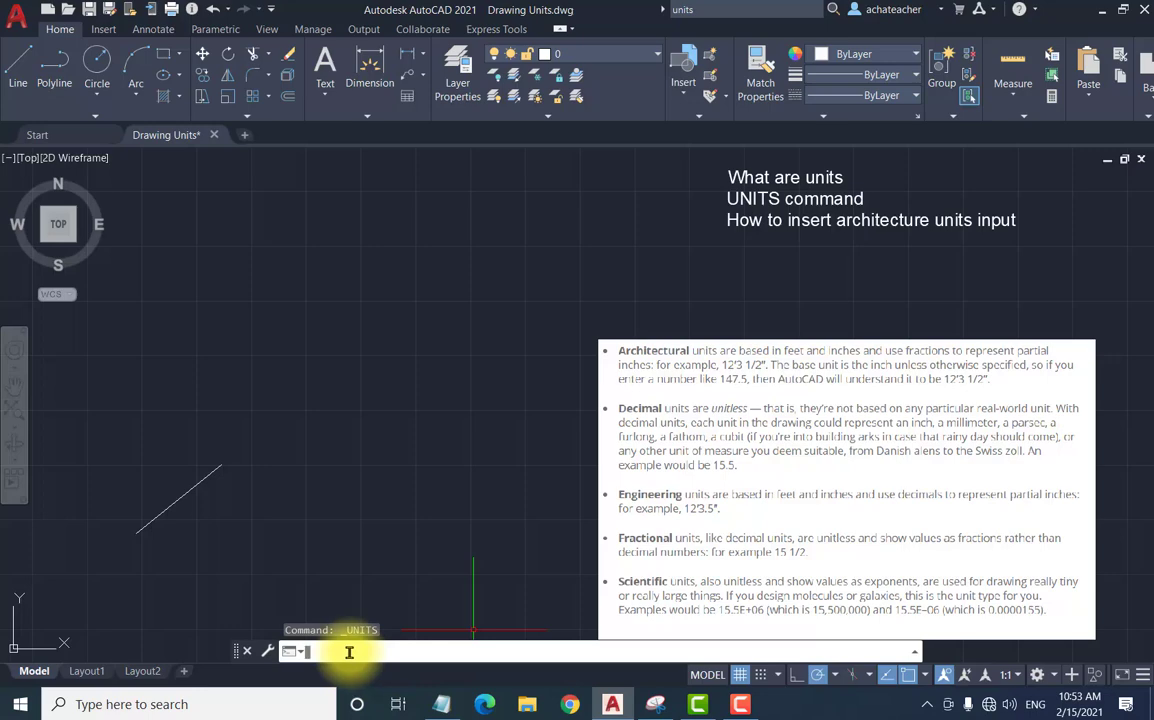
text(UNITS)
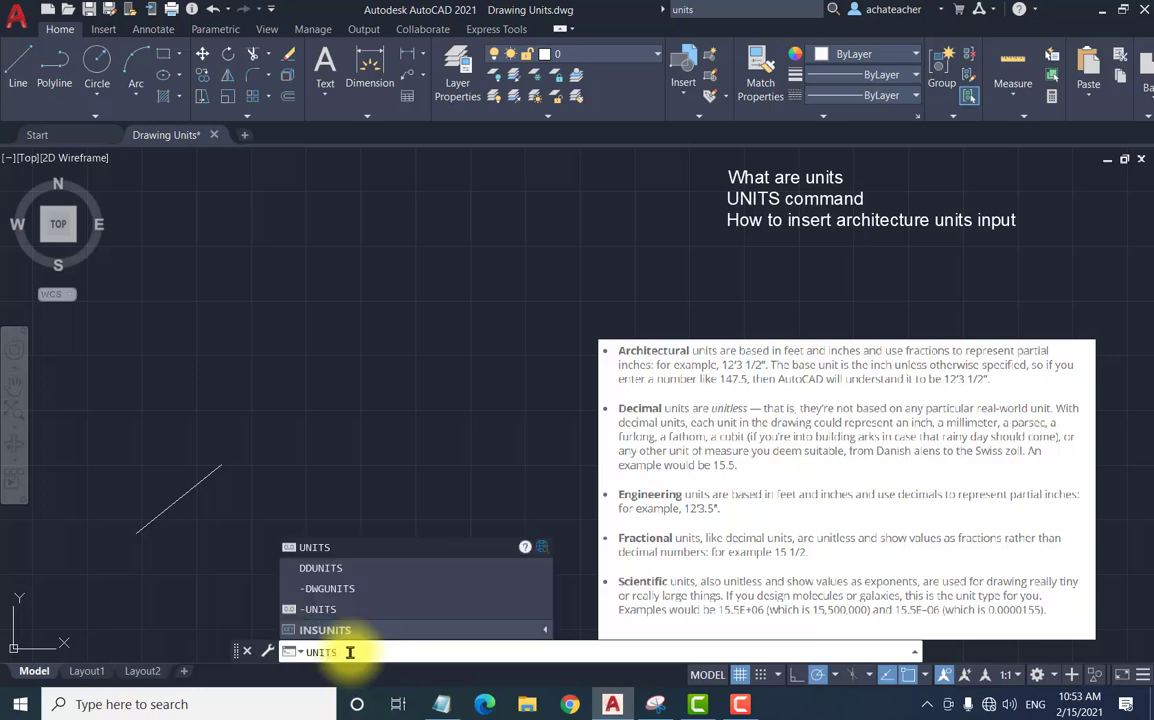
key(Return)
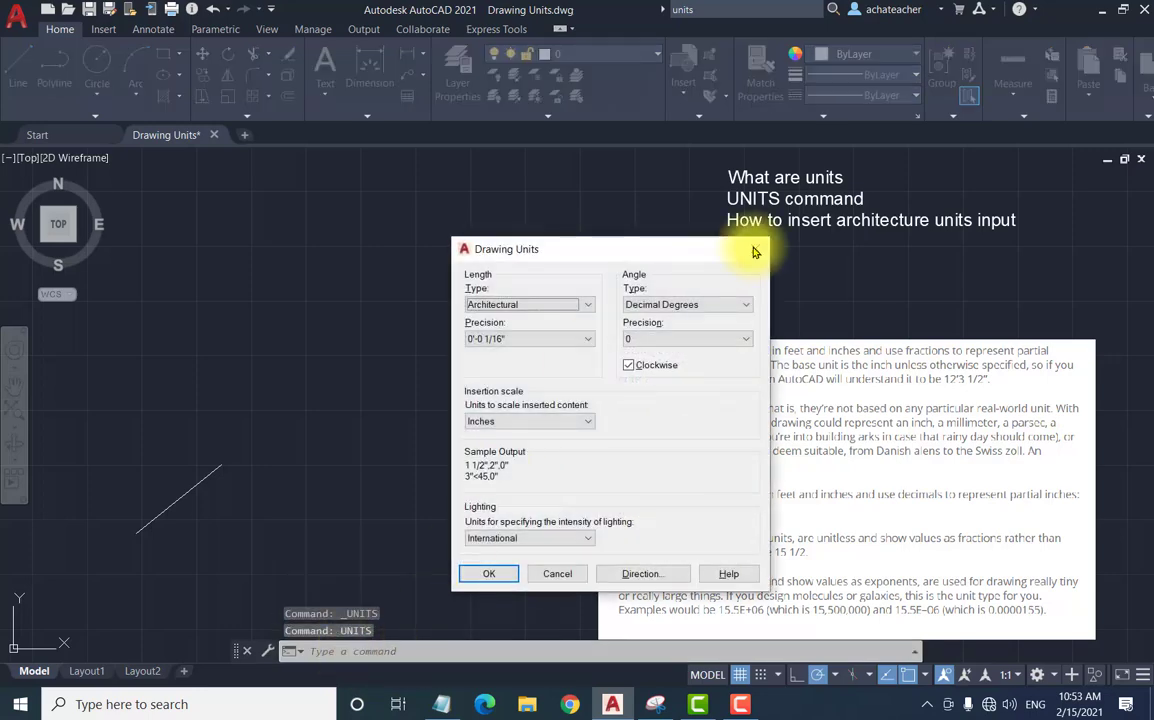
drag(610, 258, 521, 218)
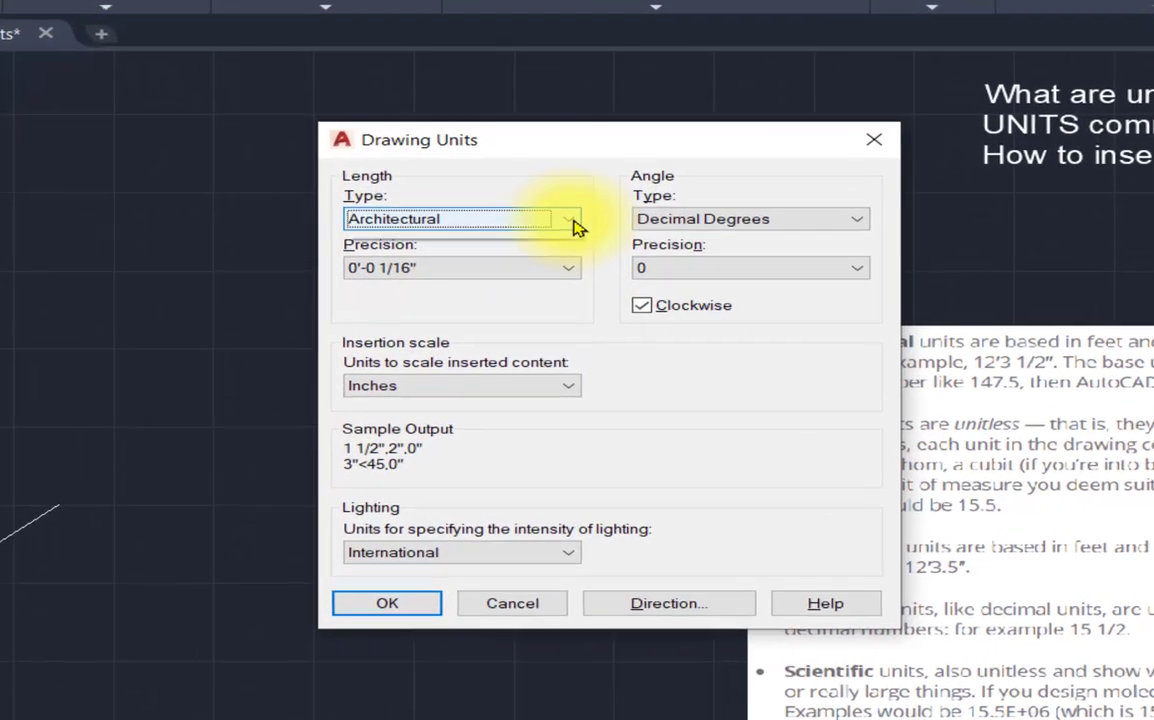
- Review the length type options, then change Architectural to Decimal at 0.0000 precision
click(500, 265)
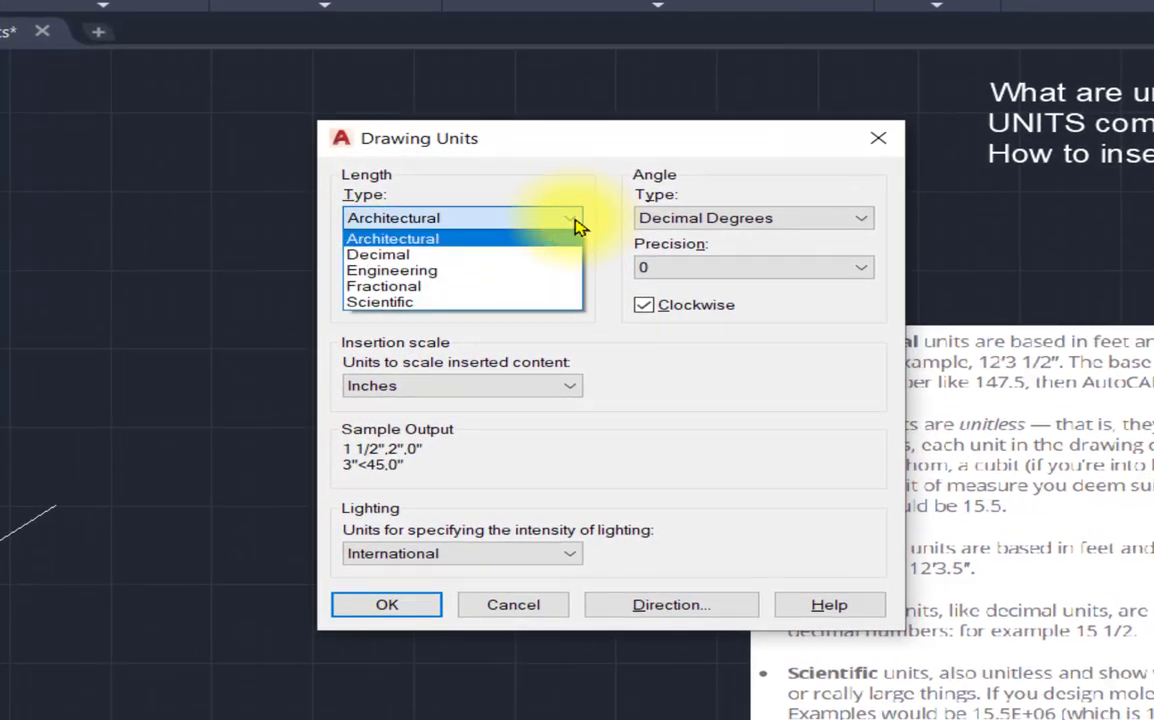
click(556, 224)
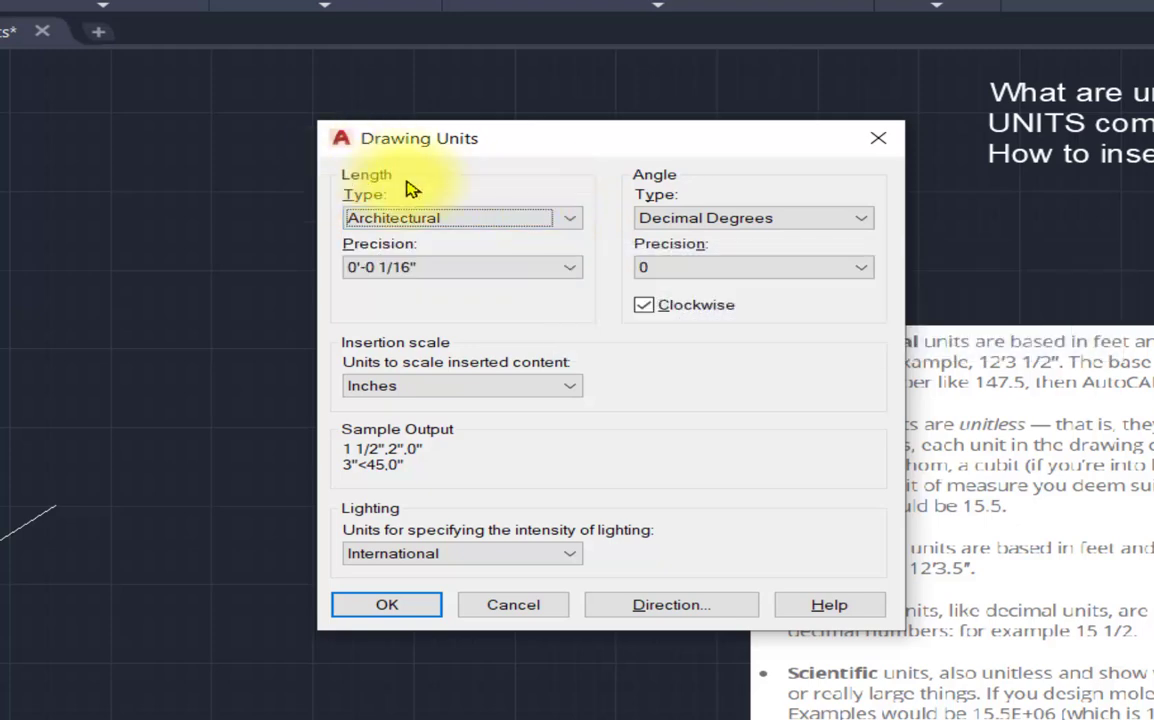
click(576, 224)
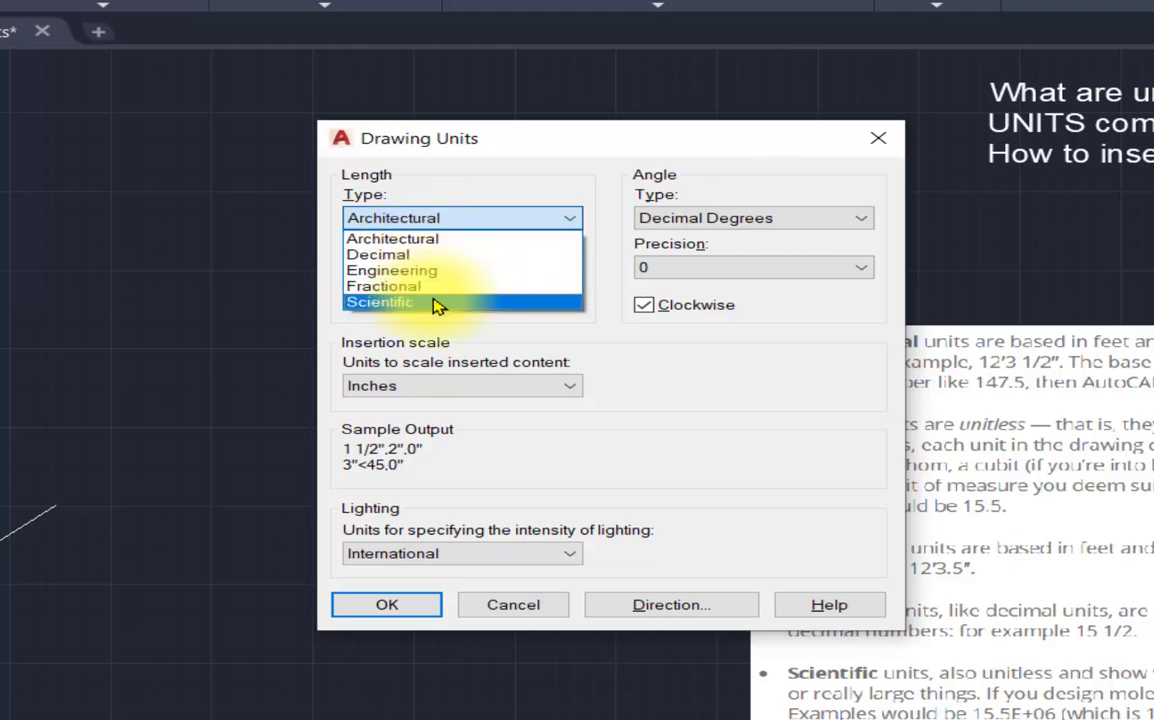
click(482, 186)
click(476, 224)
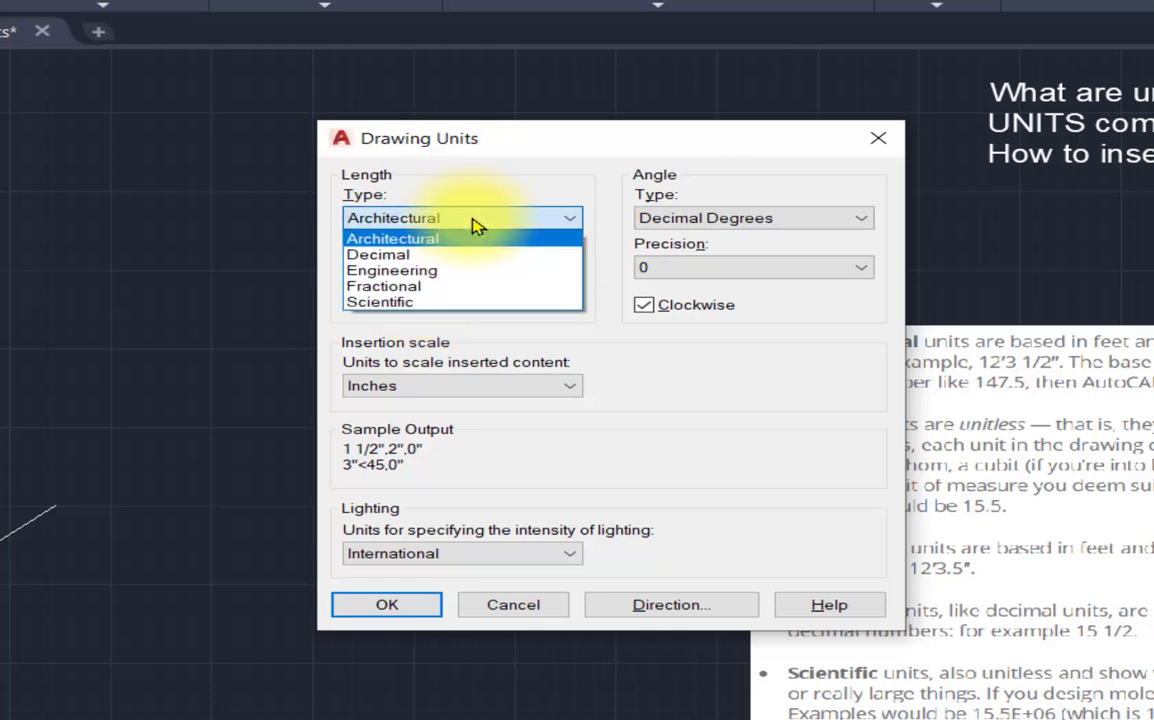
mouse_move(470, 228)
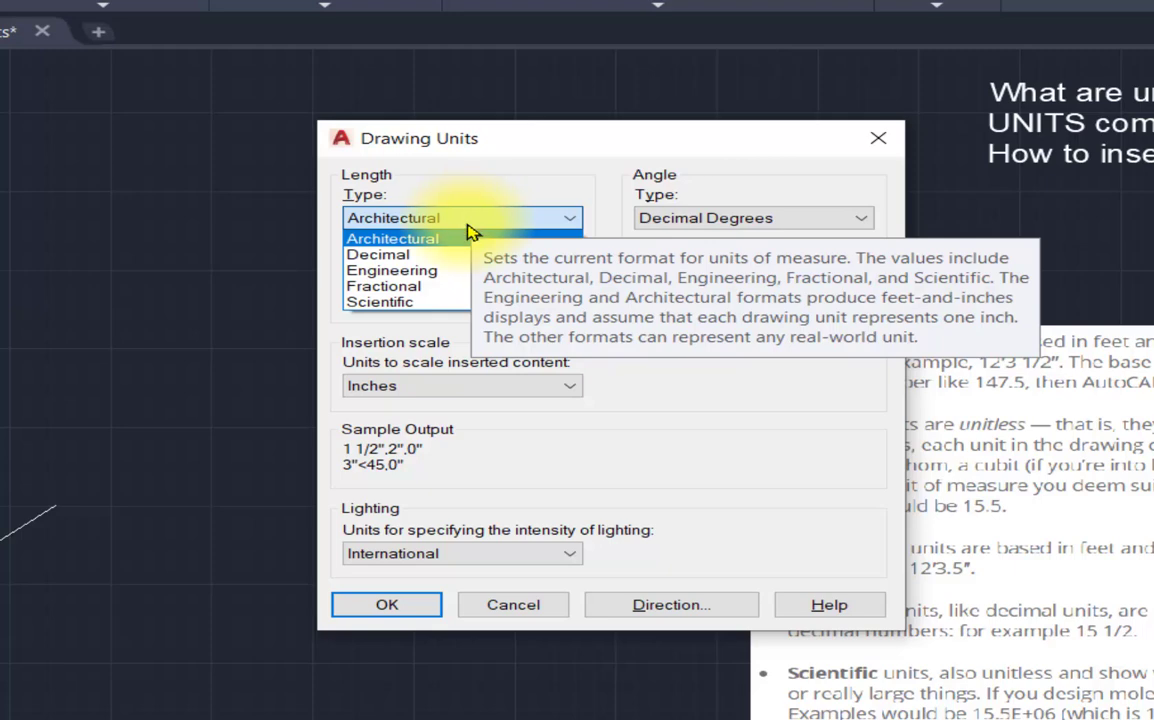
click(463, 240)
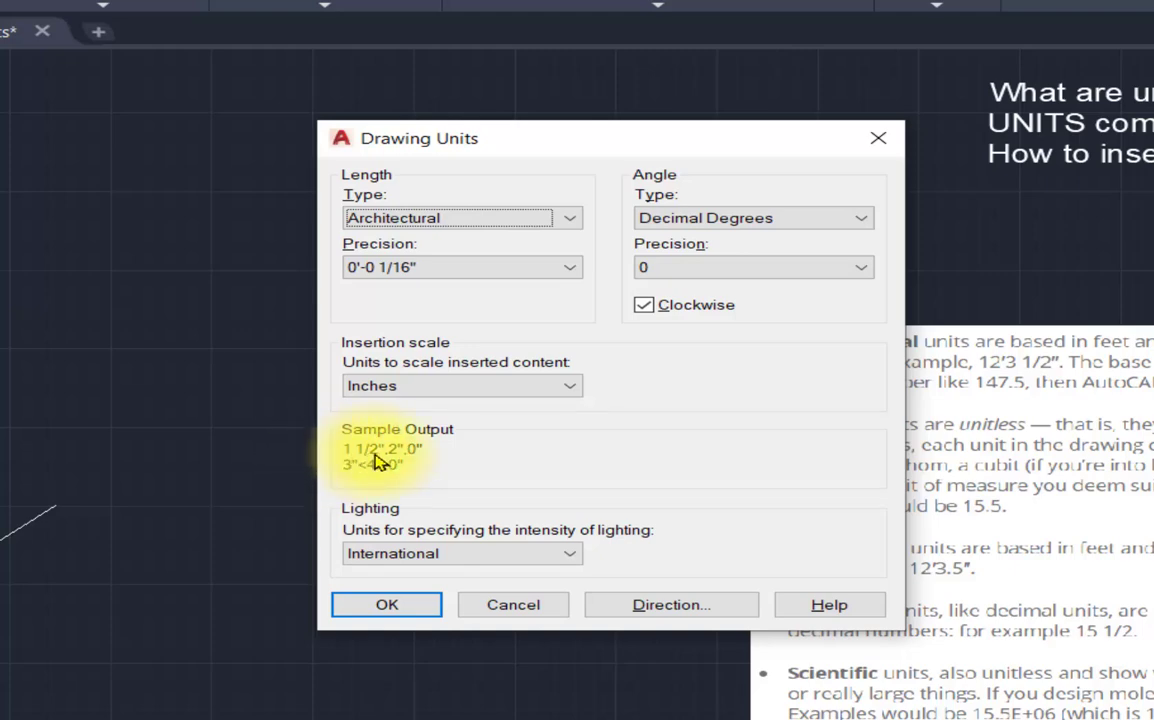
click(451, 222)
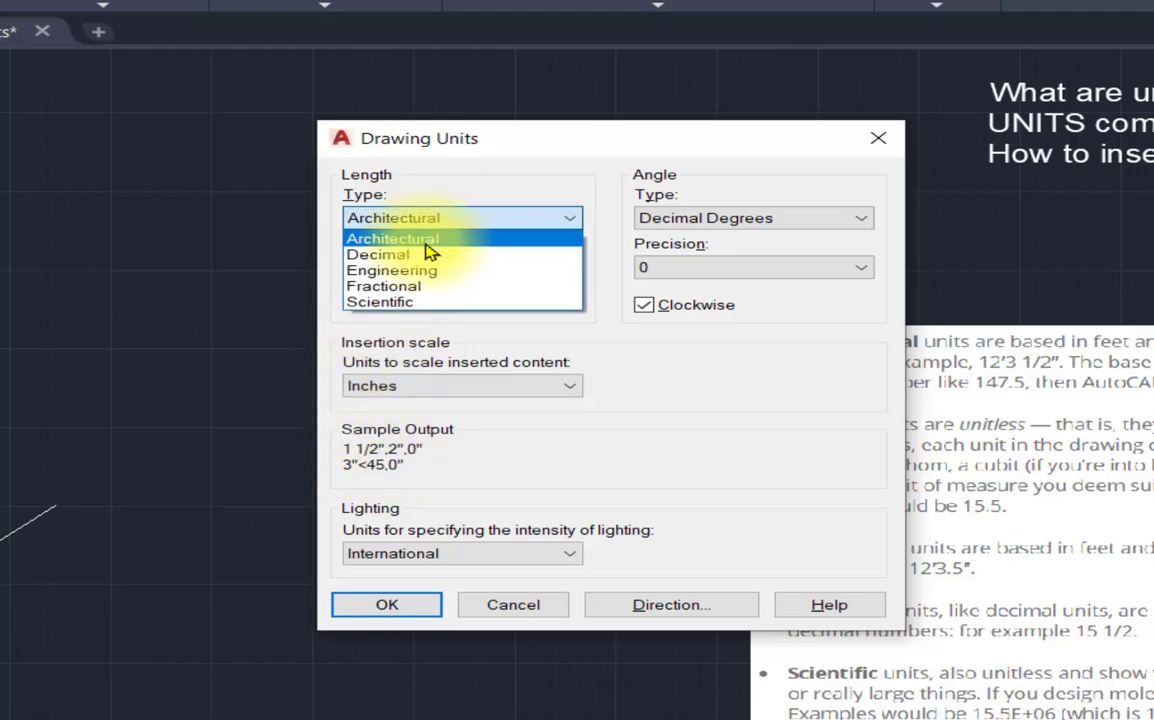
click(426, 256)
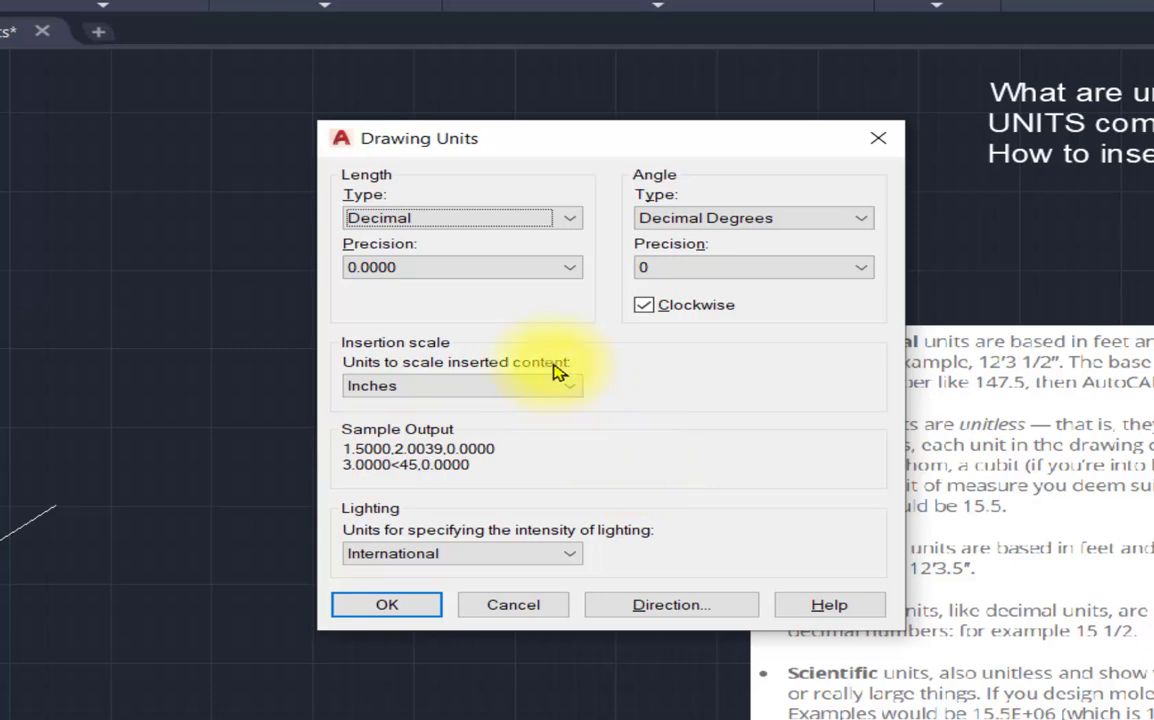
- Try the Engineering, Fractional and Scientific length types in turn
click(522, 218)
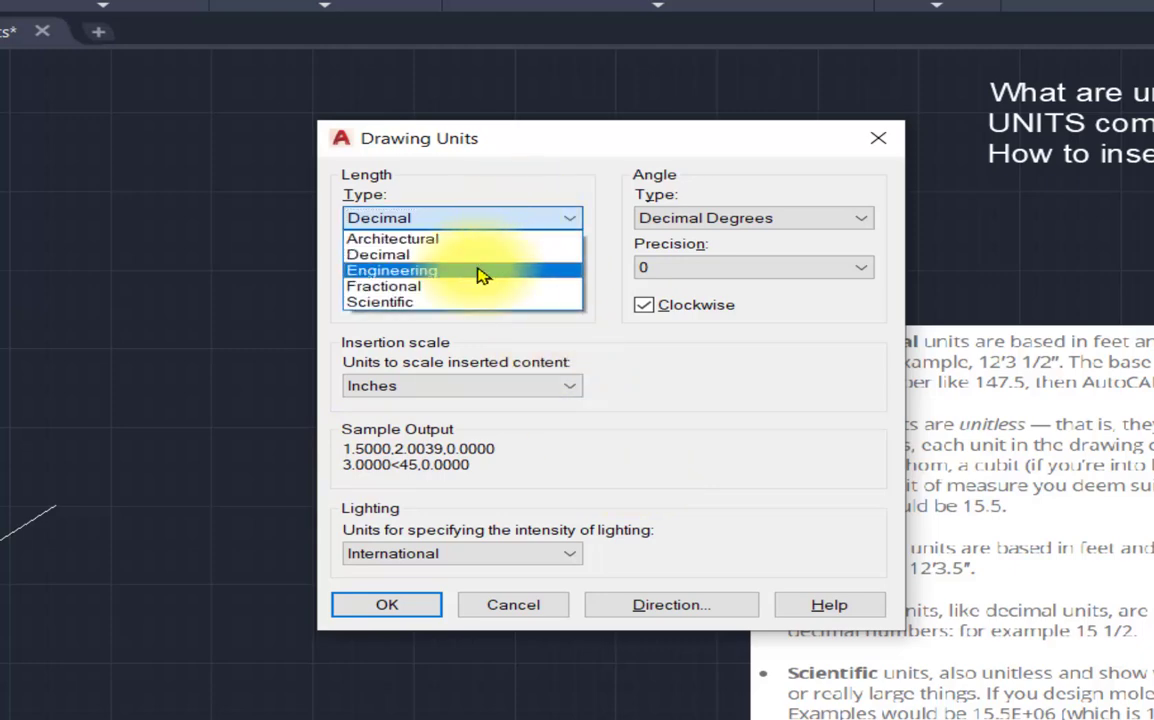
click(477, 270)
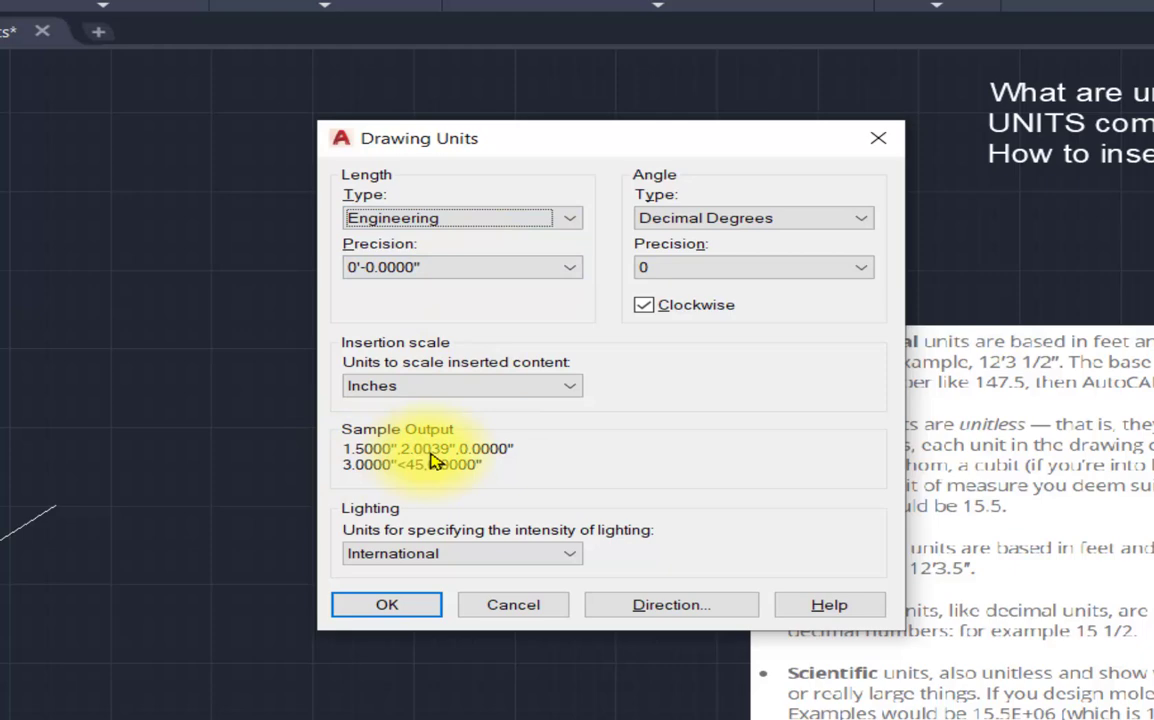
click(522, 220)
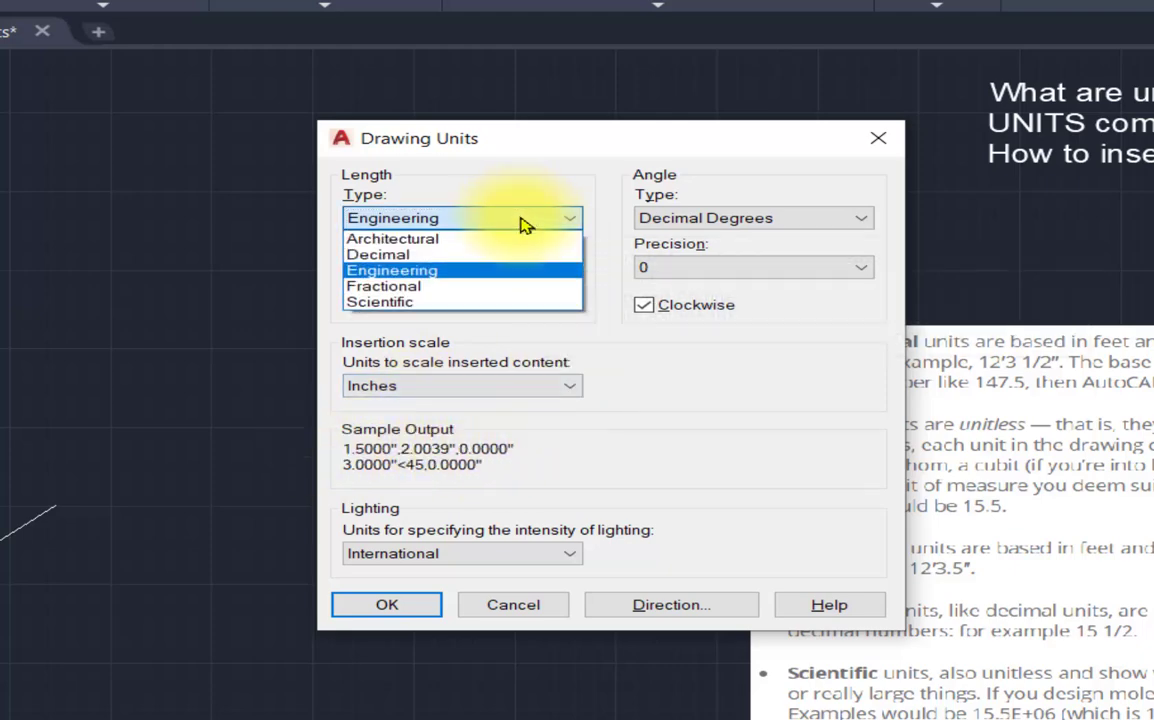
click(440, 287)
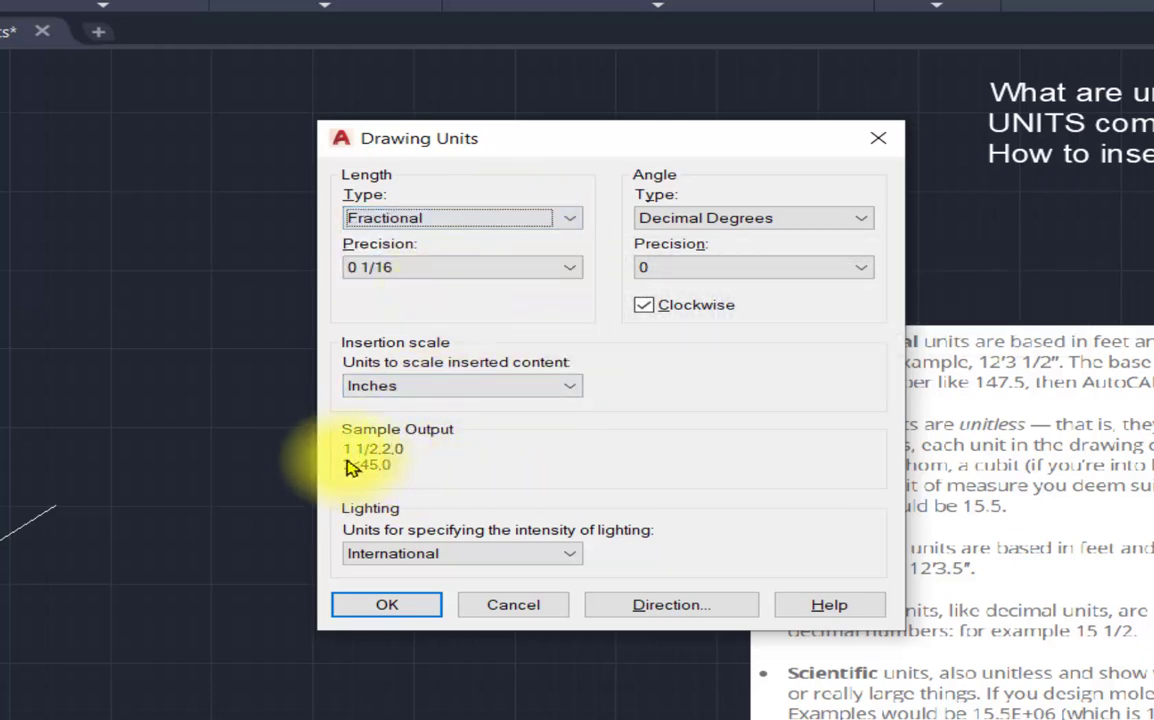
click(474, 220)
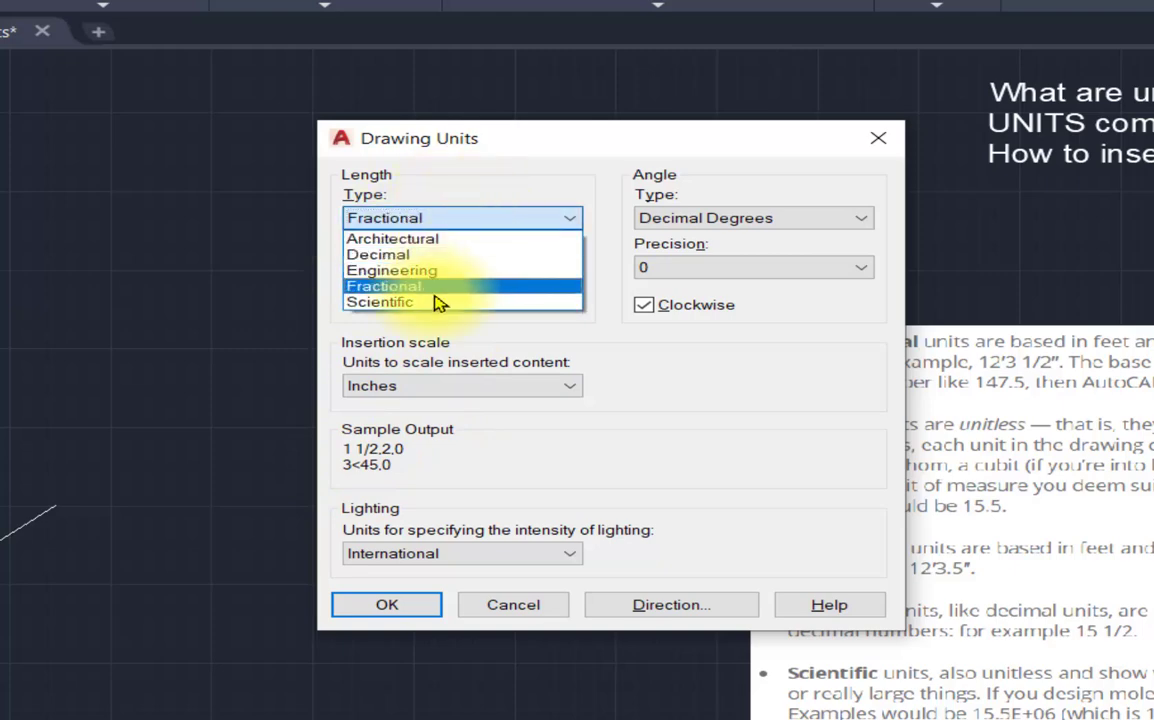
click(437, 302)
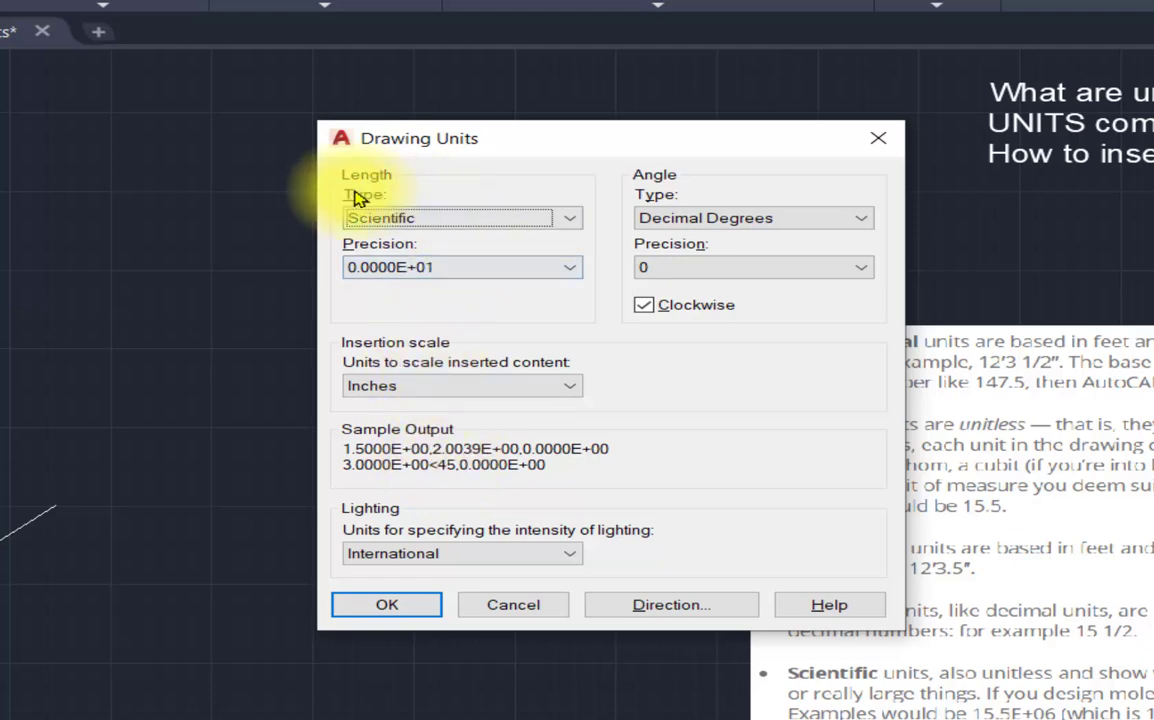
- Choose Architectural length at 0'-0 1/16" and keep the Inches insertion scale
click(420, 215)
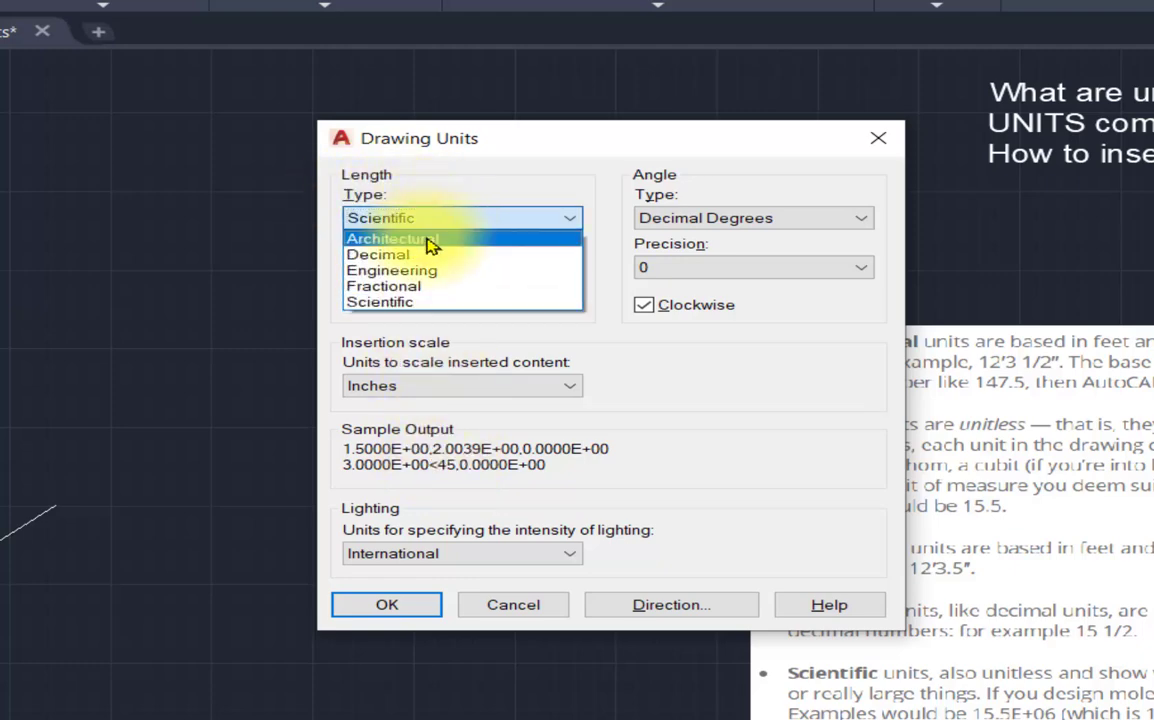
click(426, 239)
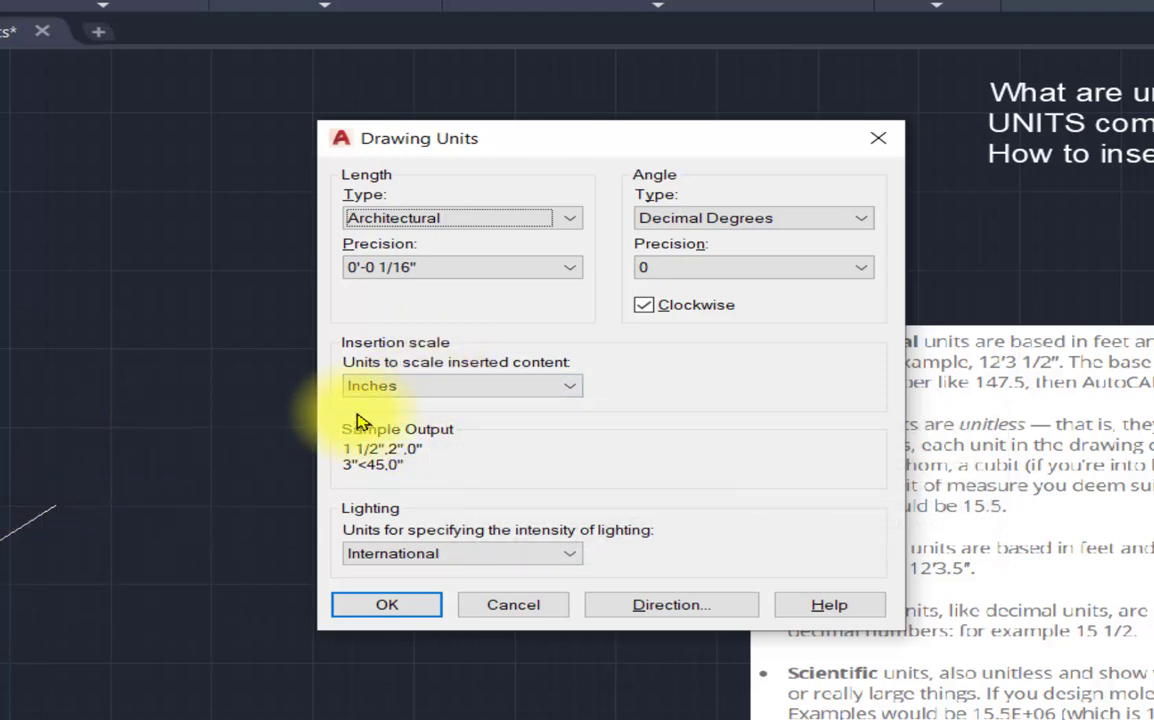
click(395, 388)
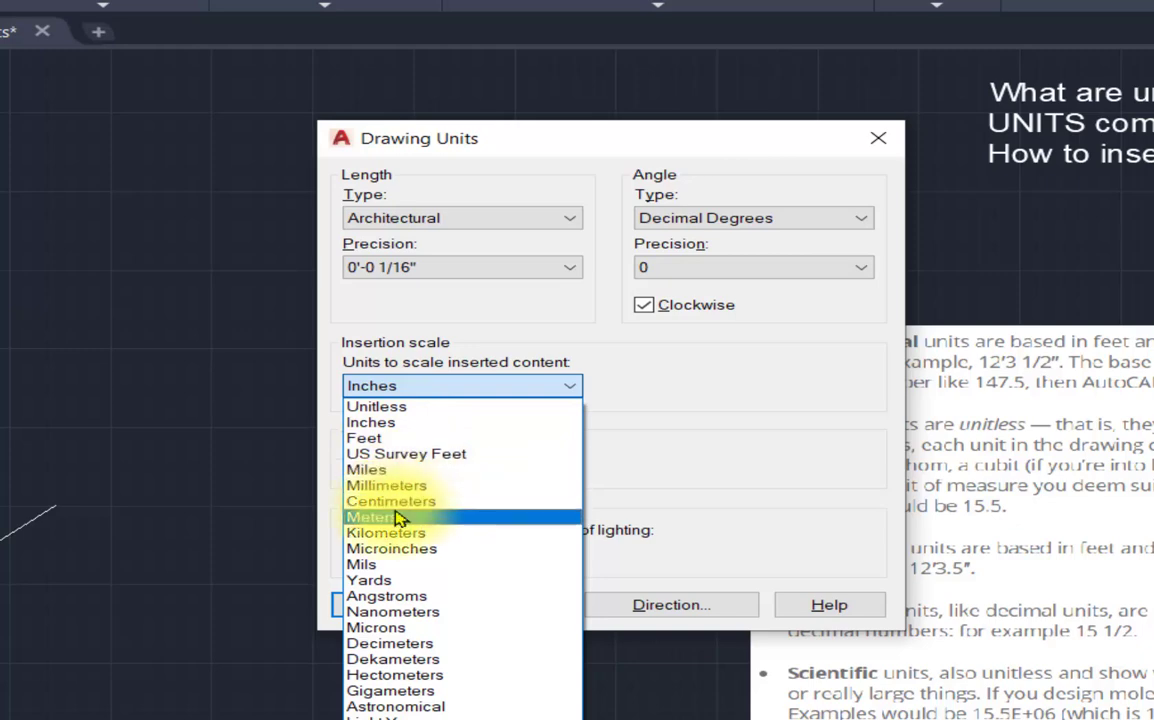
click(612, 455)
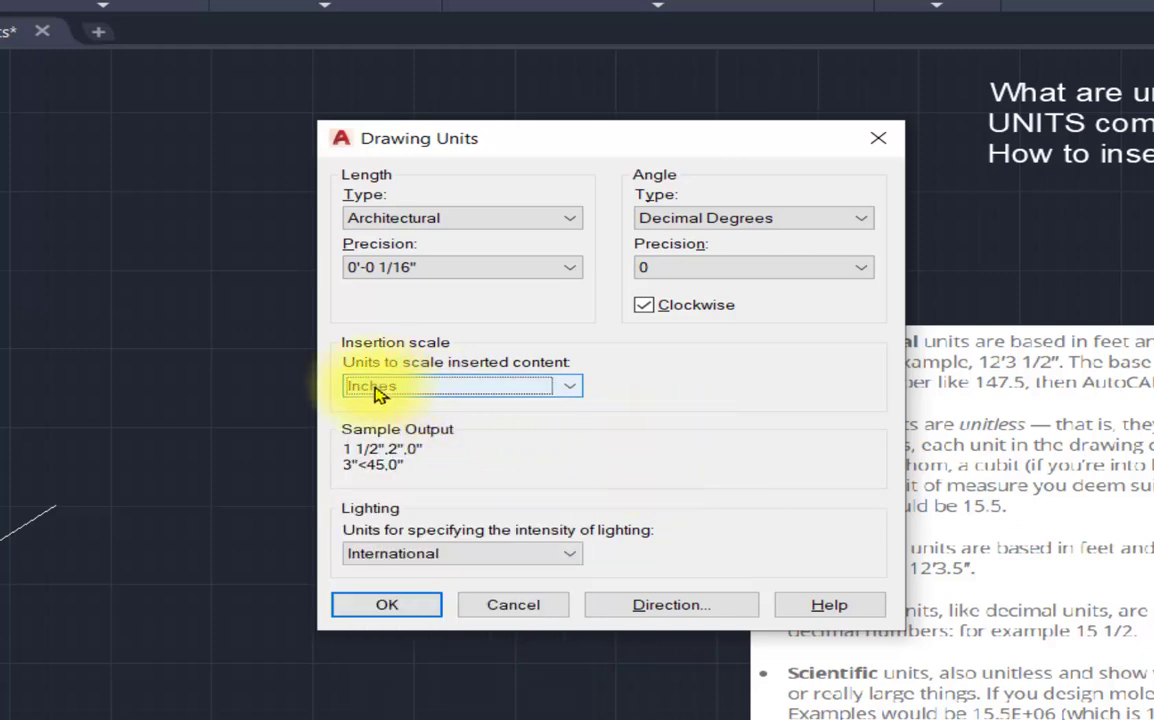
- Apply the unit settings and draw a 10-inch diagonal line at about 55°
click(390, 606)
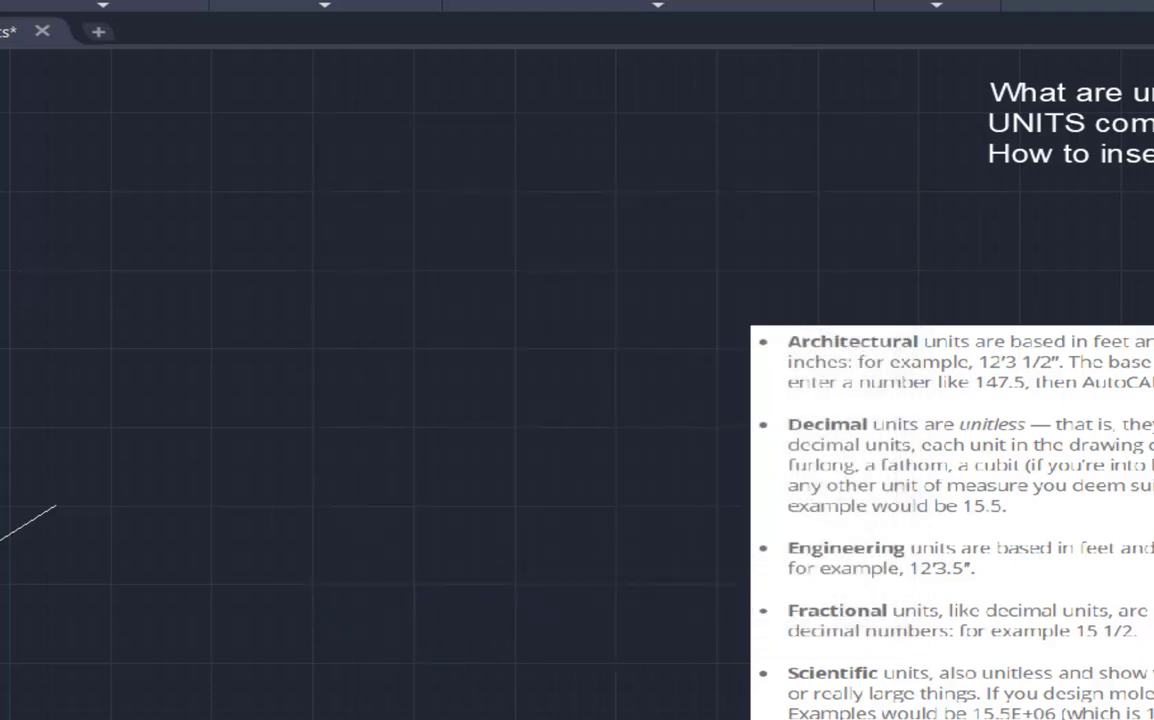
text(l)
key(Return)
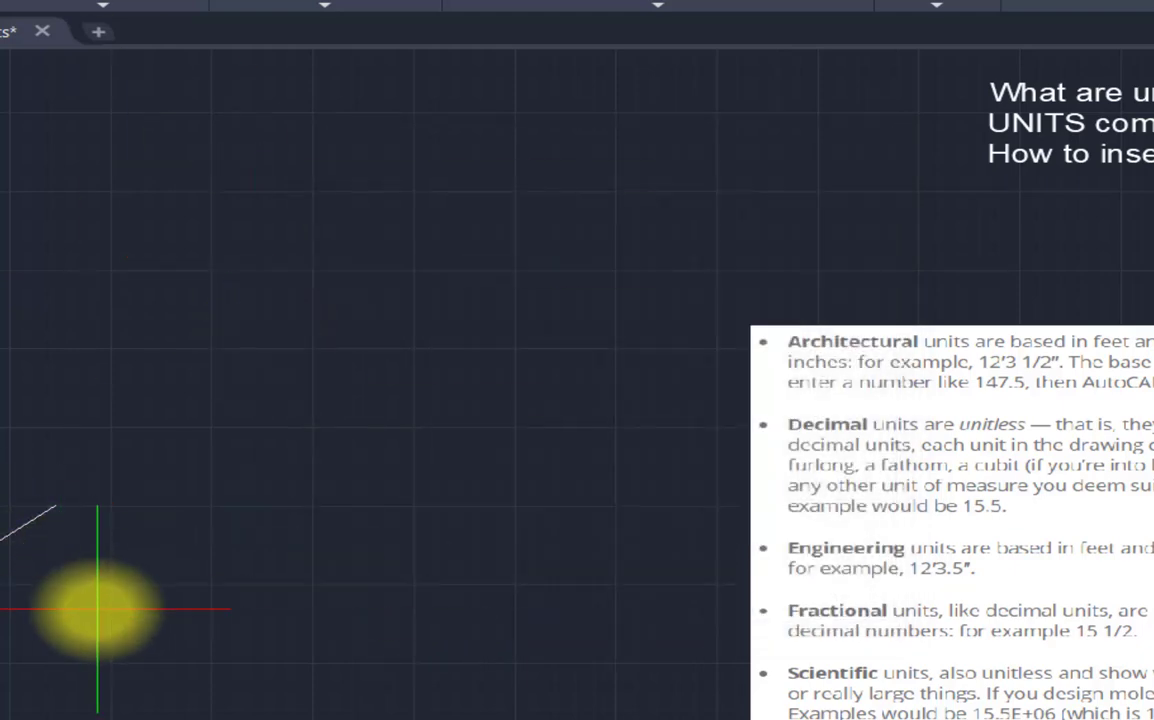
click(97, 607)
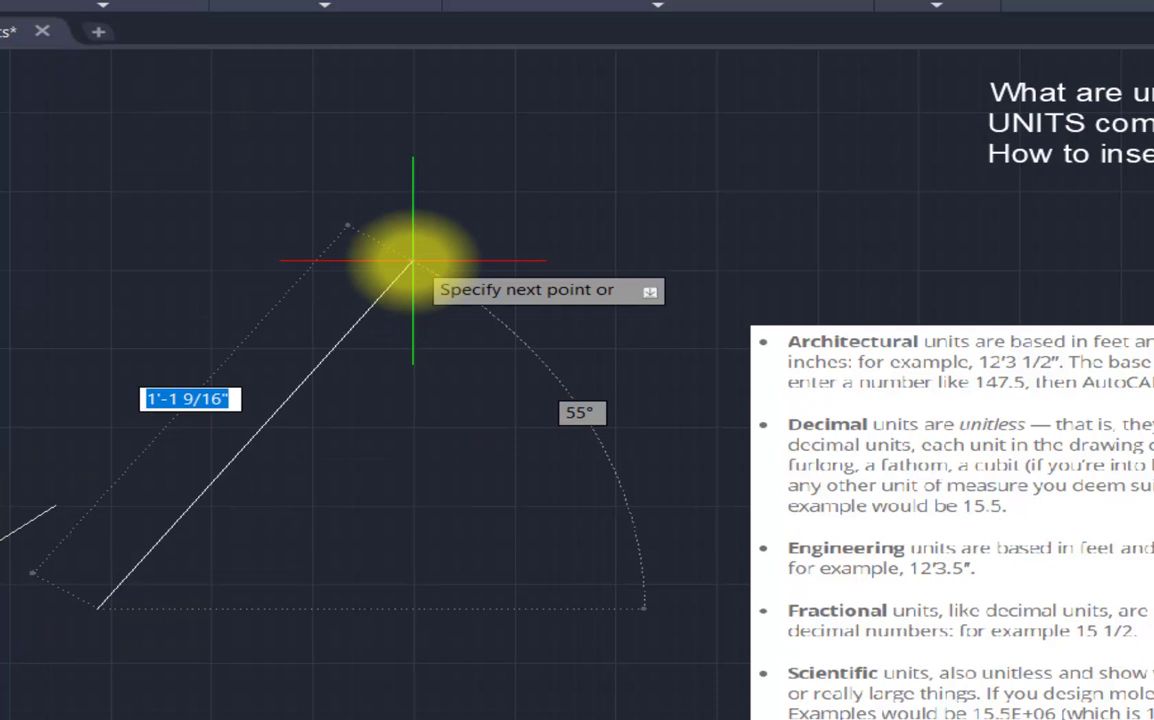
text(10)
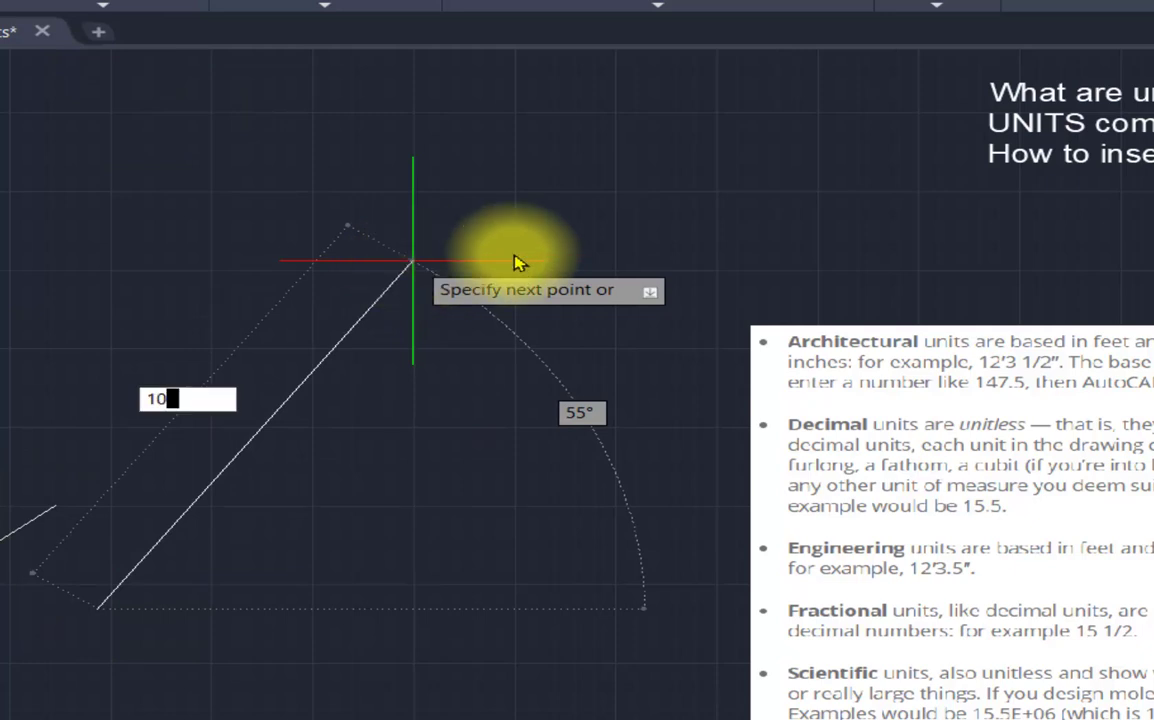
key(Return)
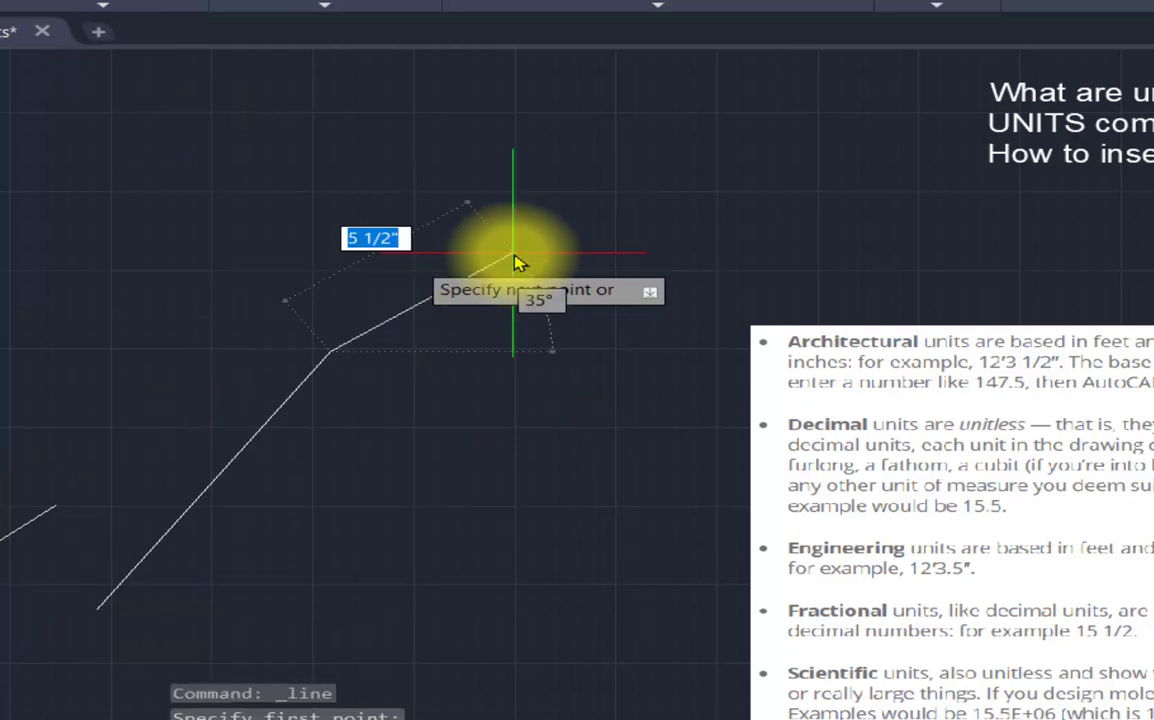
key(Return)
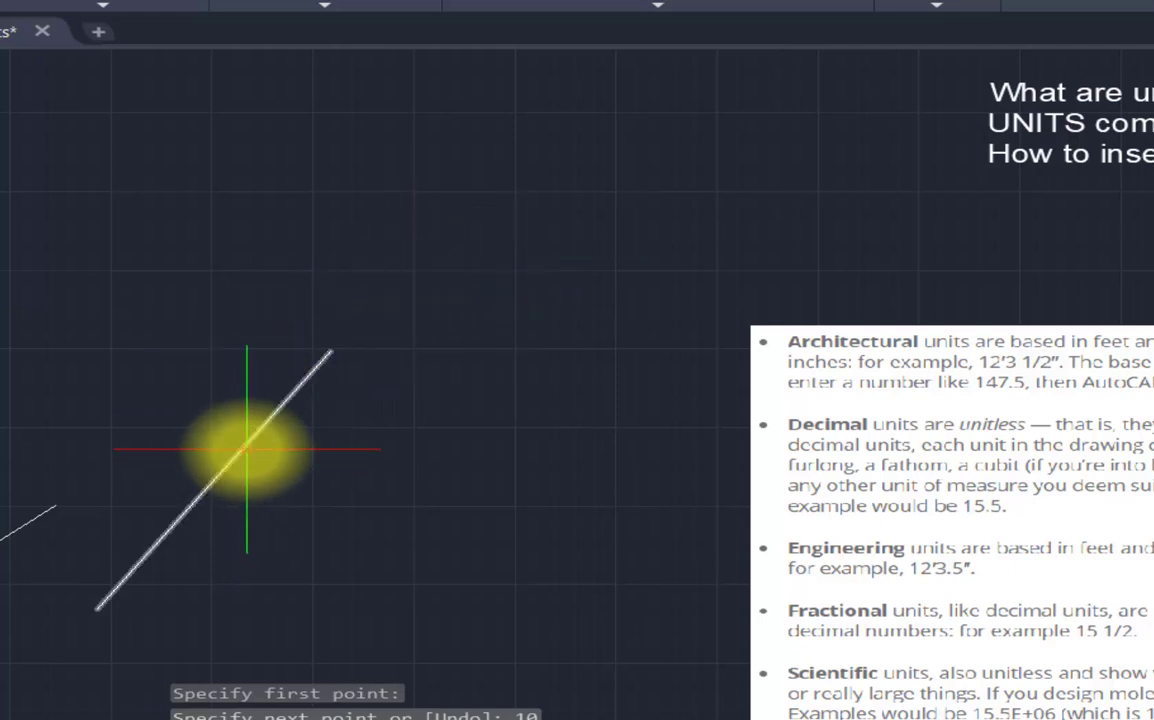
- Select the new line, grab its top endpoint, then cancel the edit
click(245, 444)
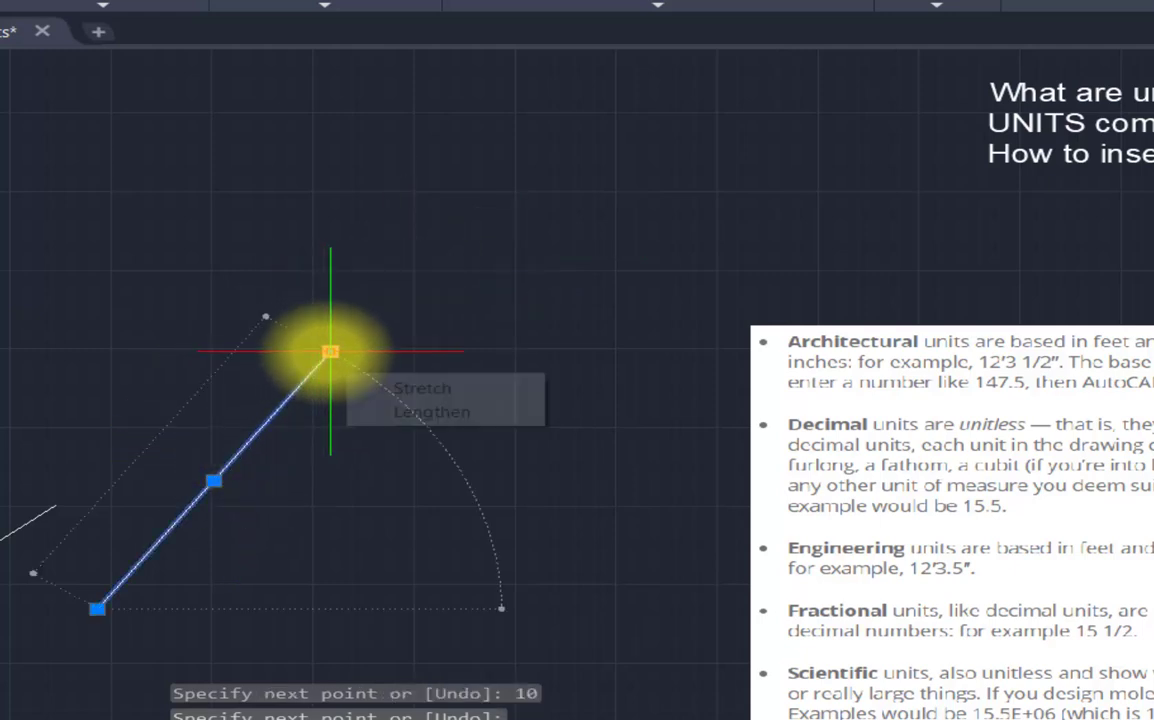
mouse_move(330, 351)
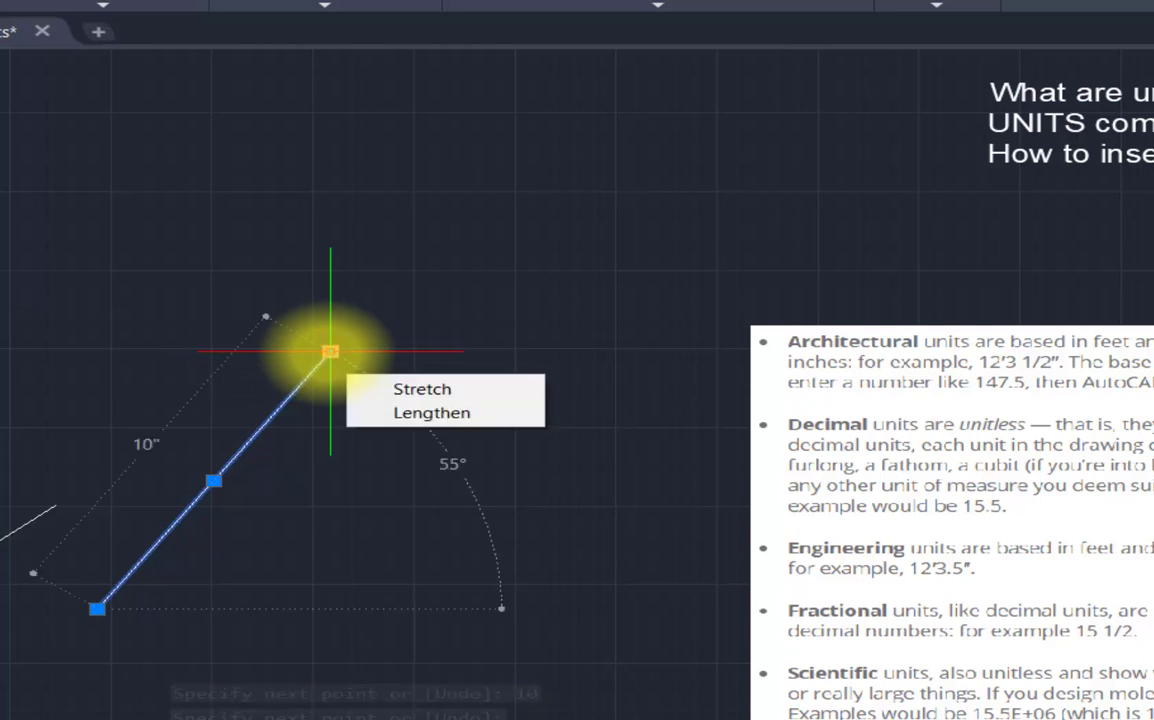
click(330, 352)
key(space)
key(Escape)
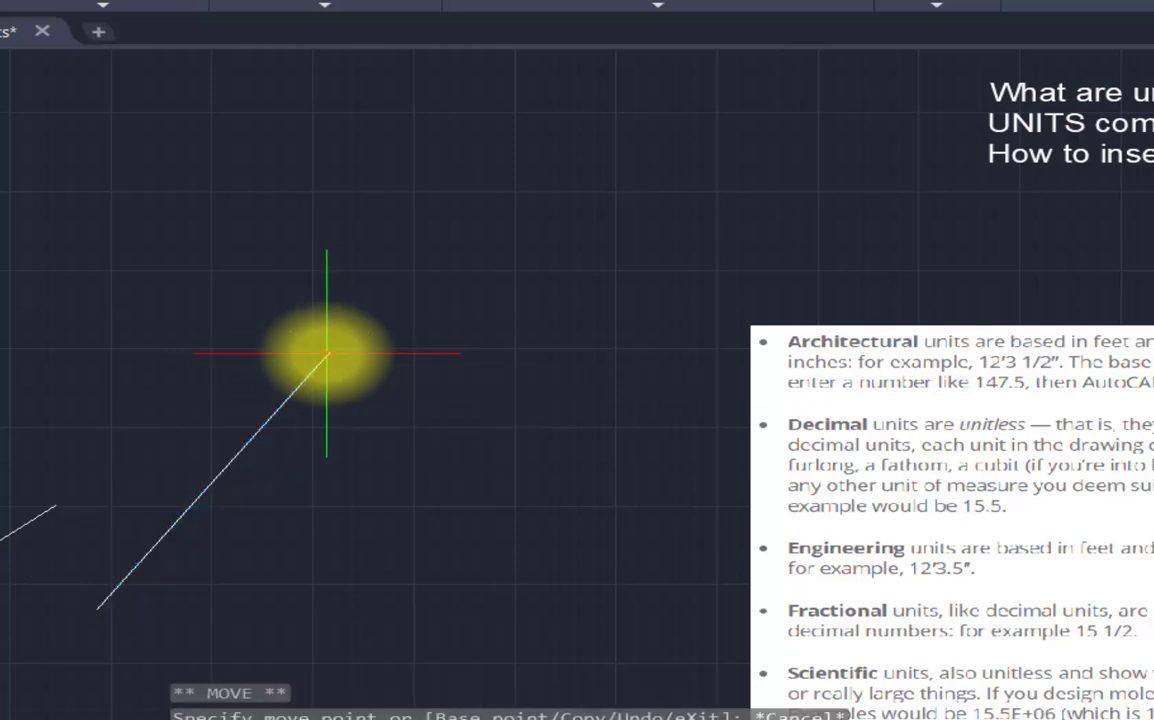
- Reopen Drawing Units with UNITS and set the insertion scale to Inches
text(units)
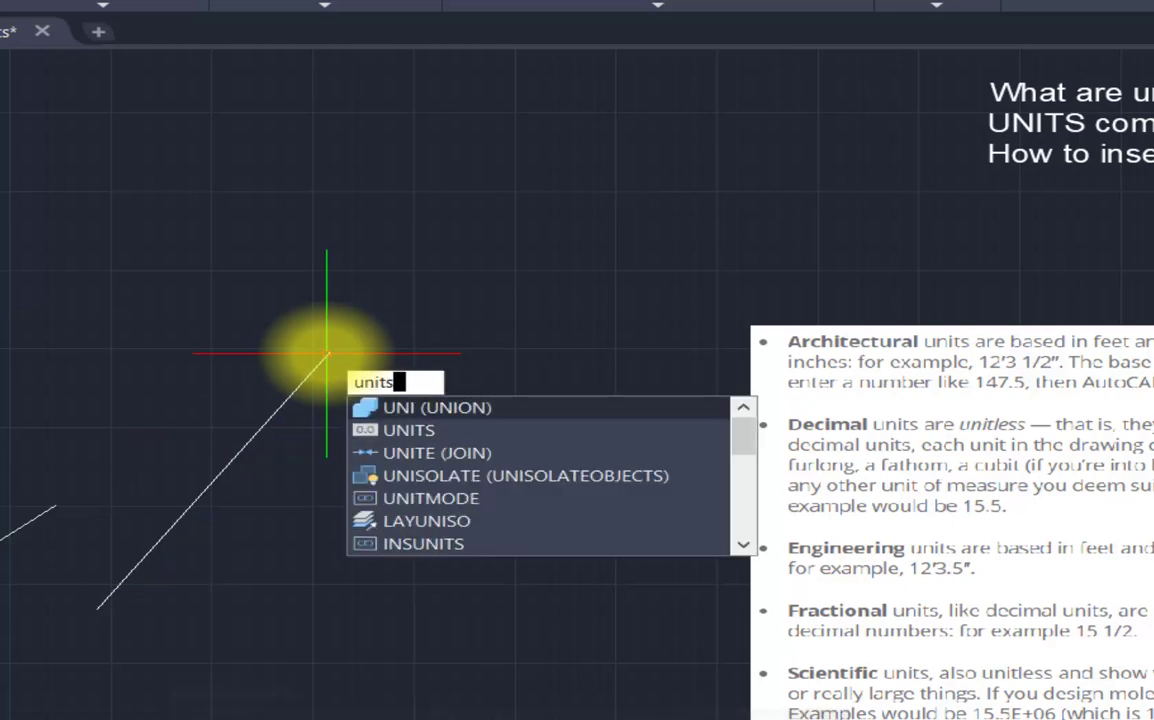
key(Return)
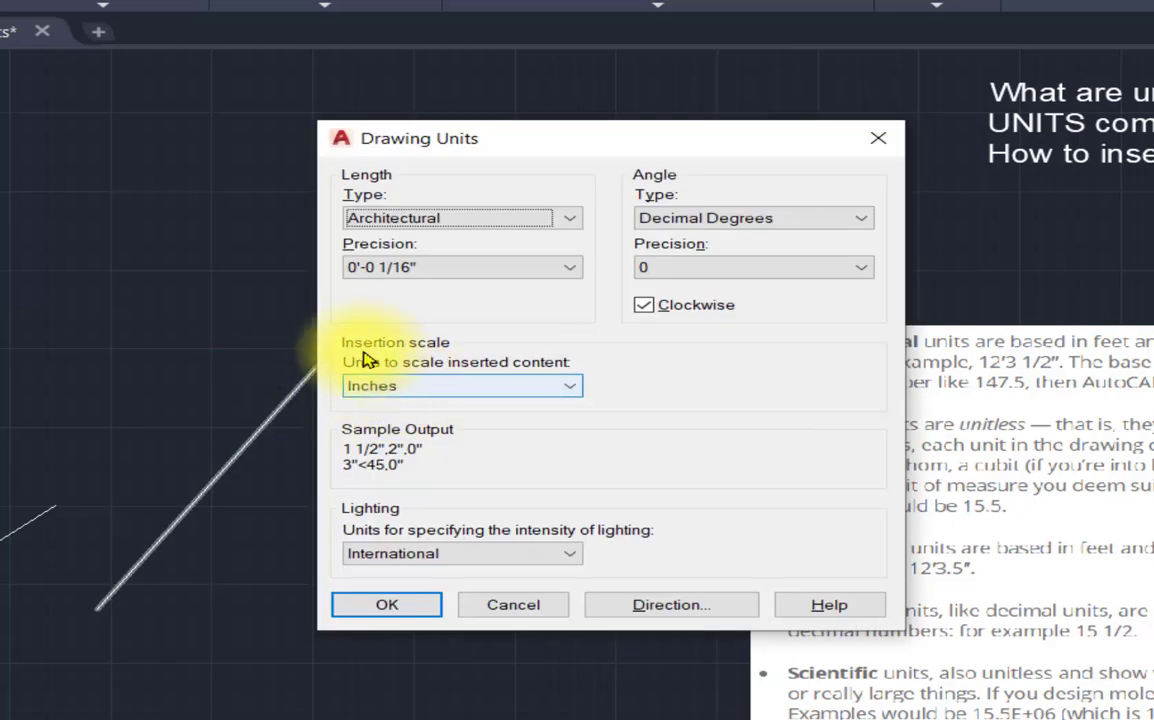
click(468, 388)
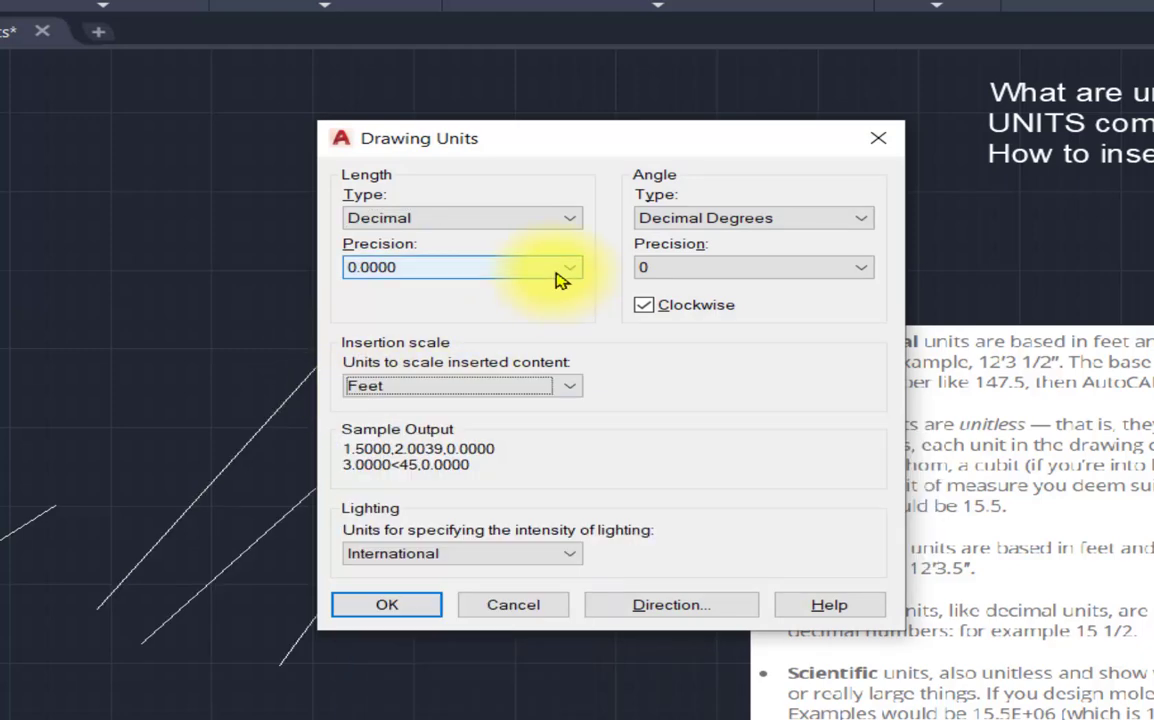
click(541, 390)
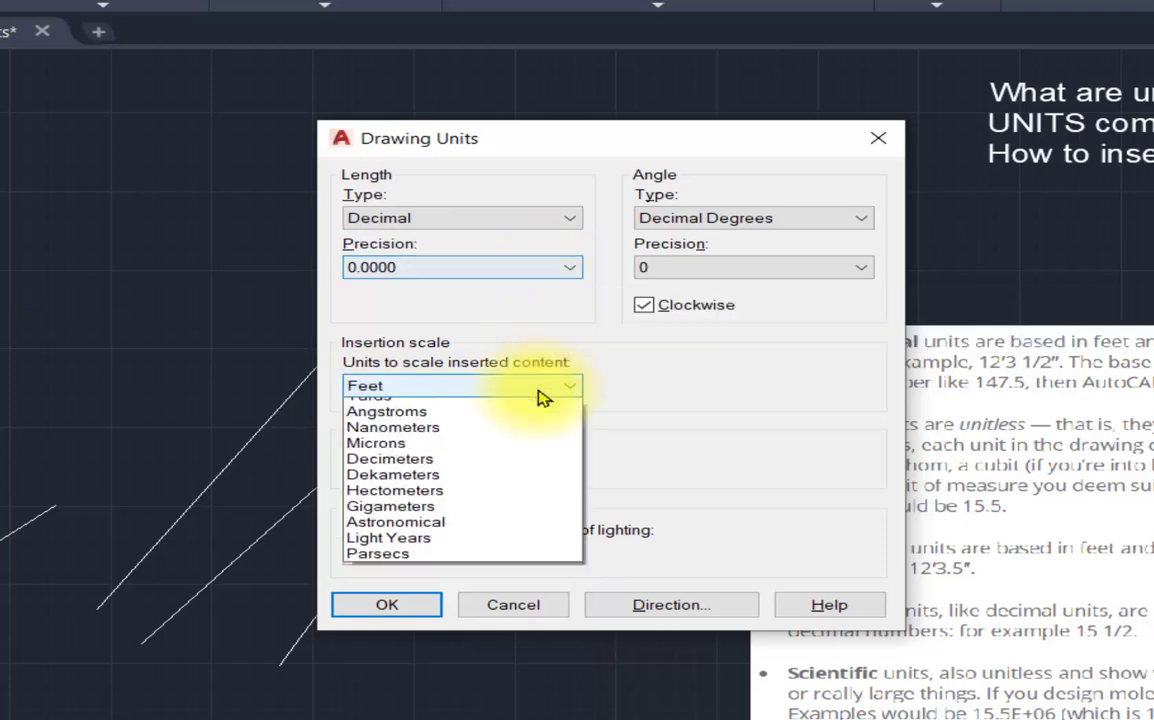
click(433, 427)
- Set the decimal length precision to 0.0 after briefly trying five decimal places
click(550, 272)
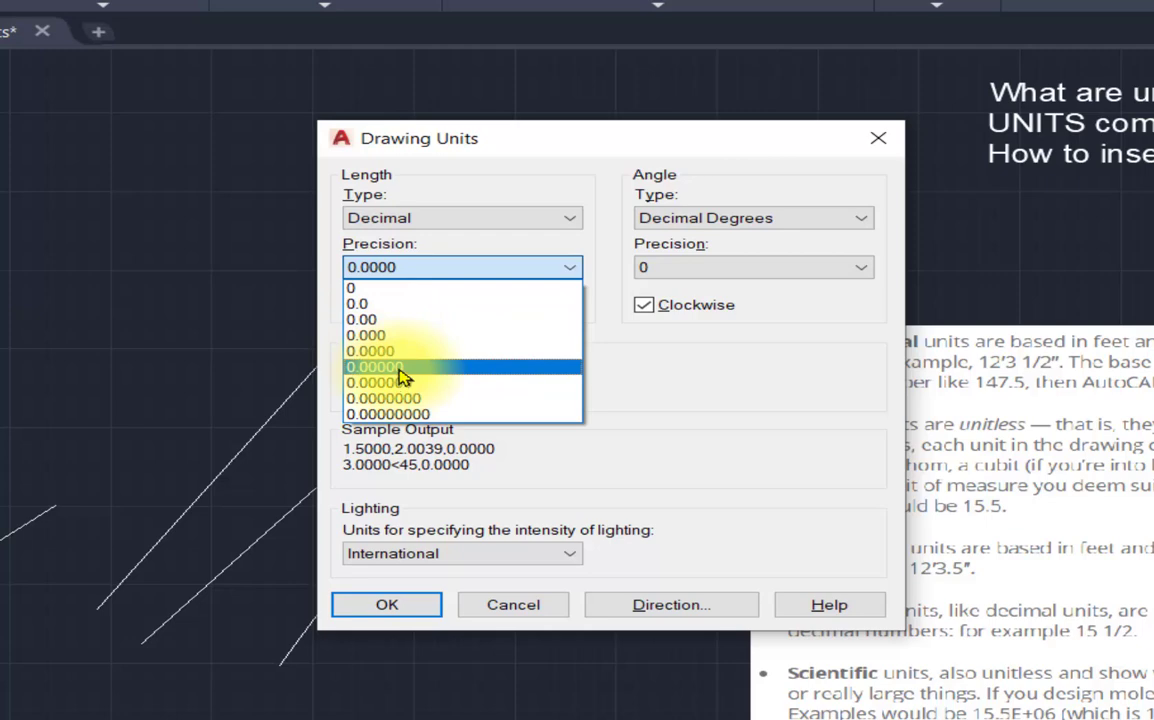
click(399, 368)
click(440, 268)
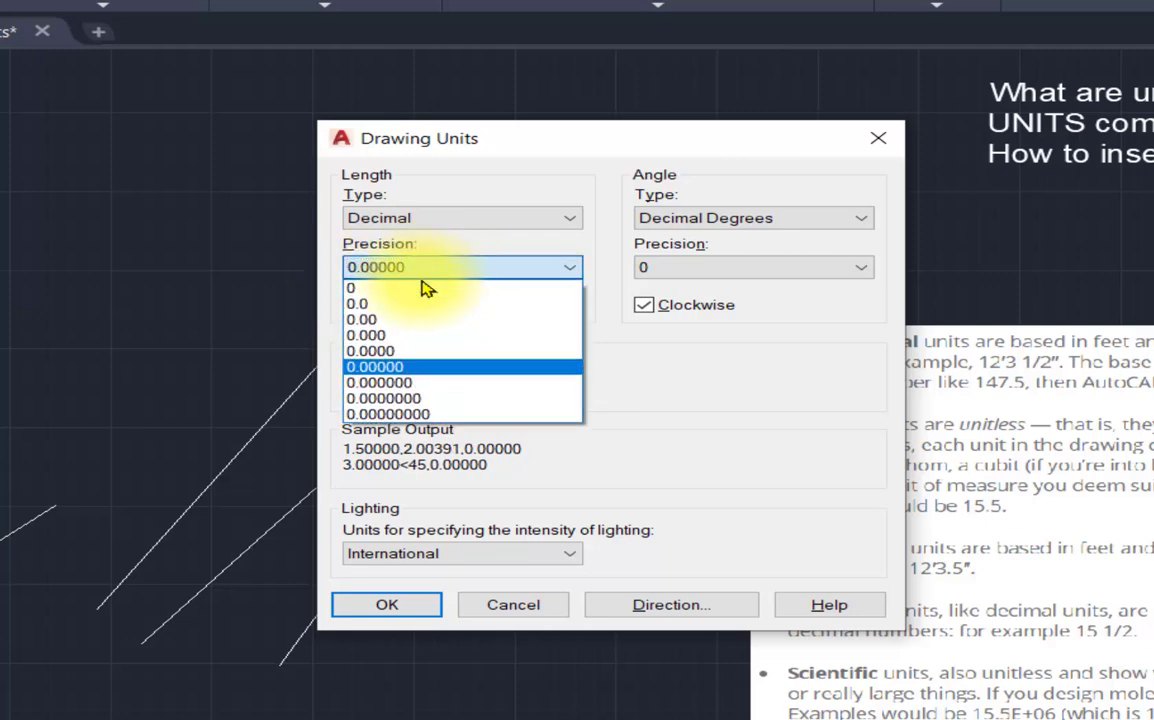
click(396, 303)
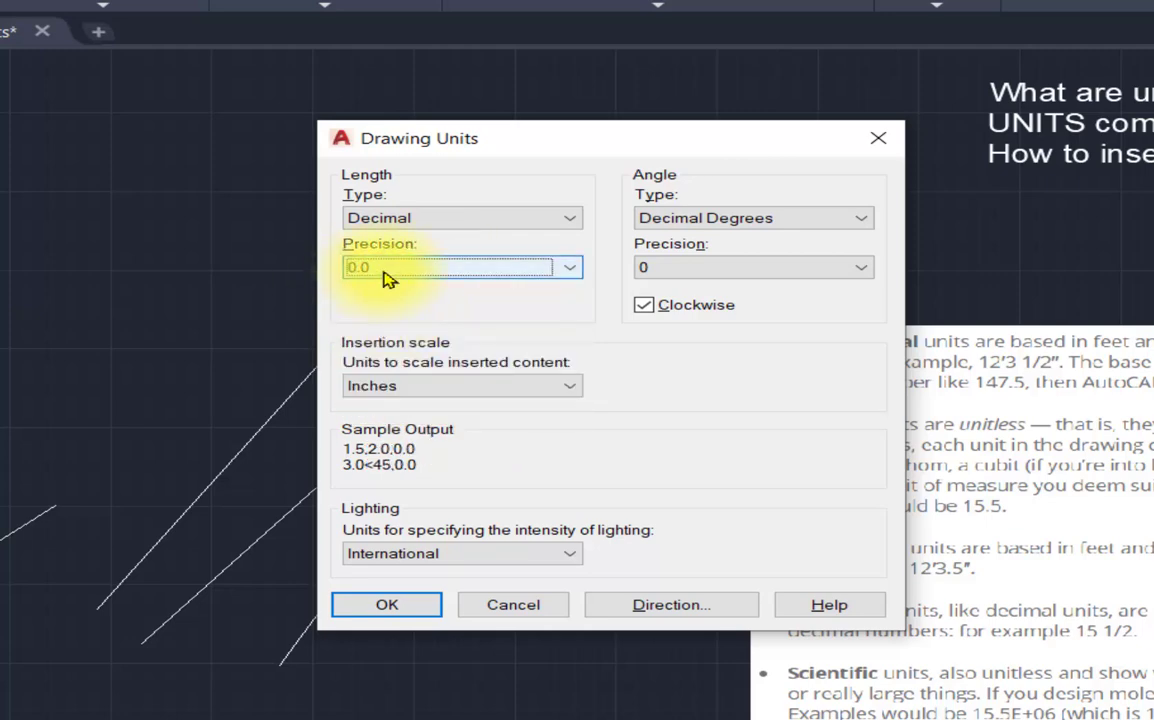
click(429, 222)
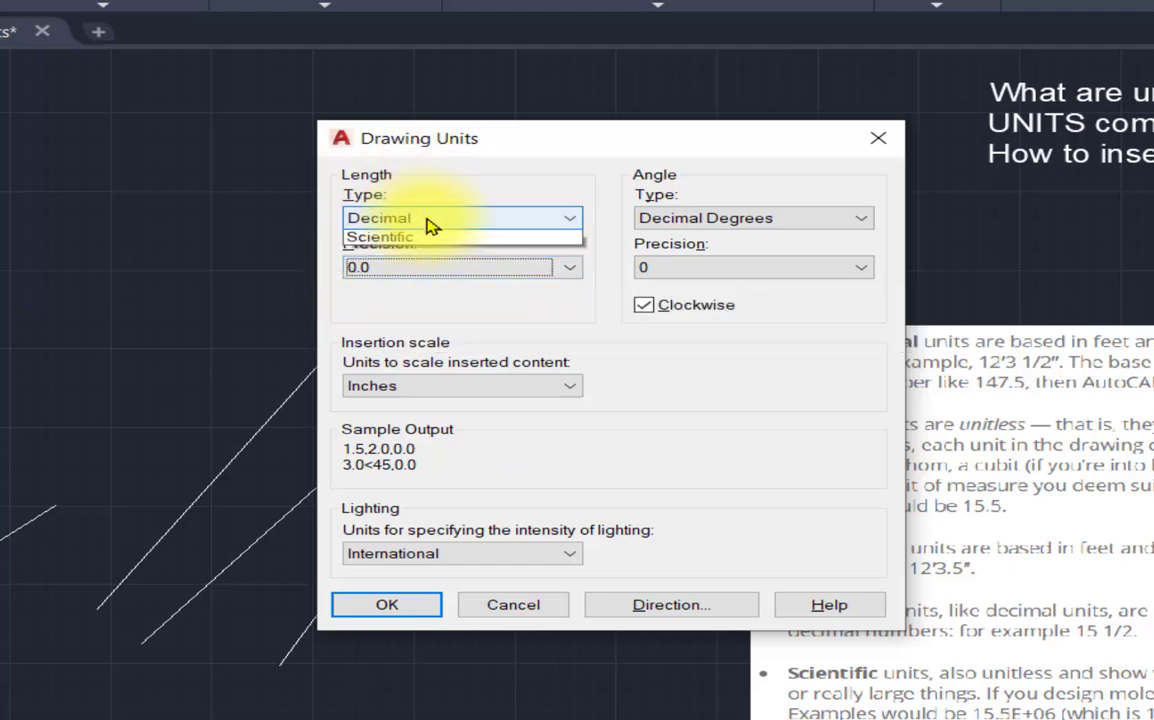
- Switch length to Architectural, make angles run counterclockwise, and apply the units with OK
click(430, 238)
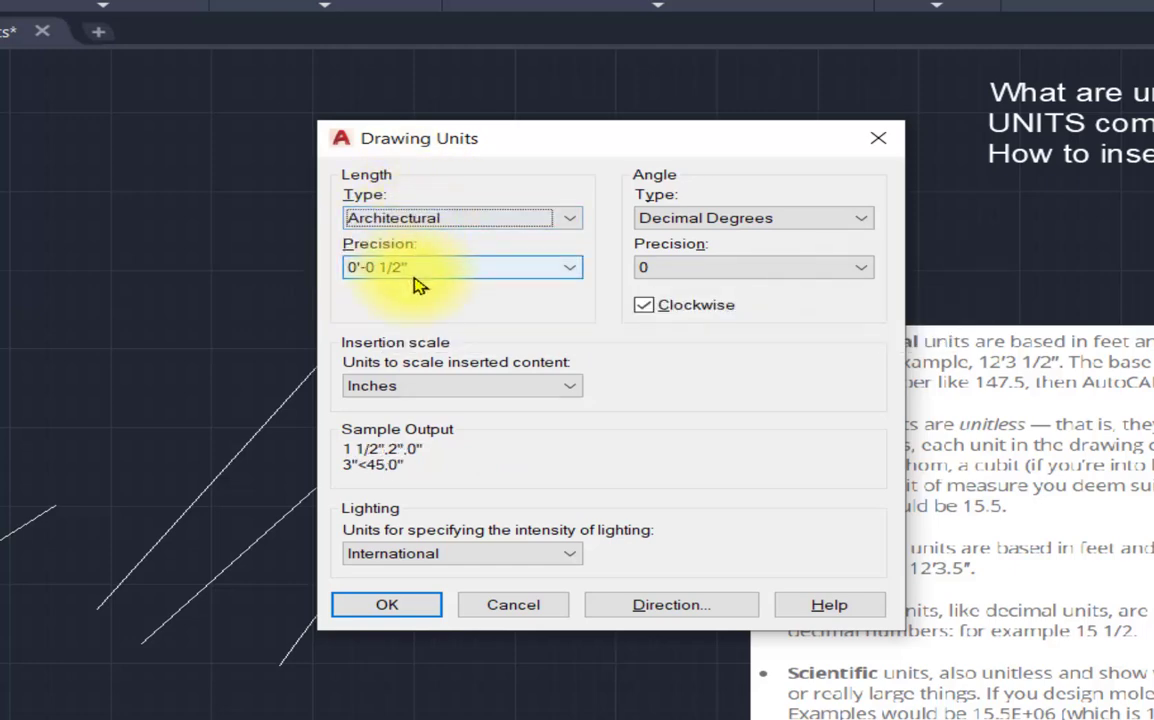
click(735, 220)
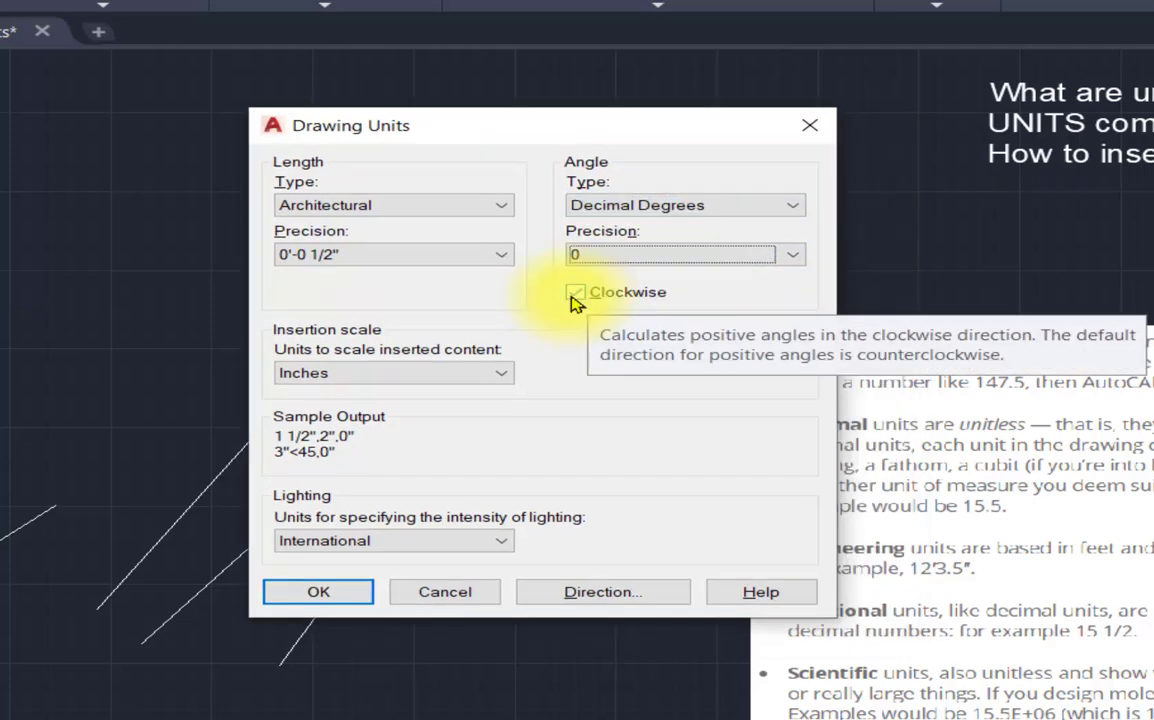
click(575, 296)
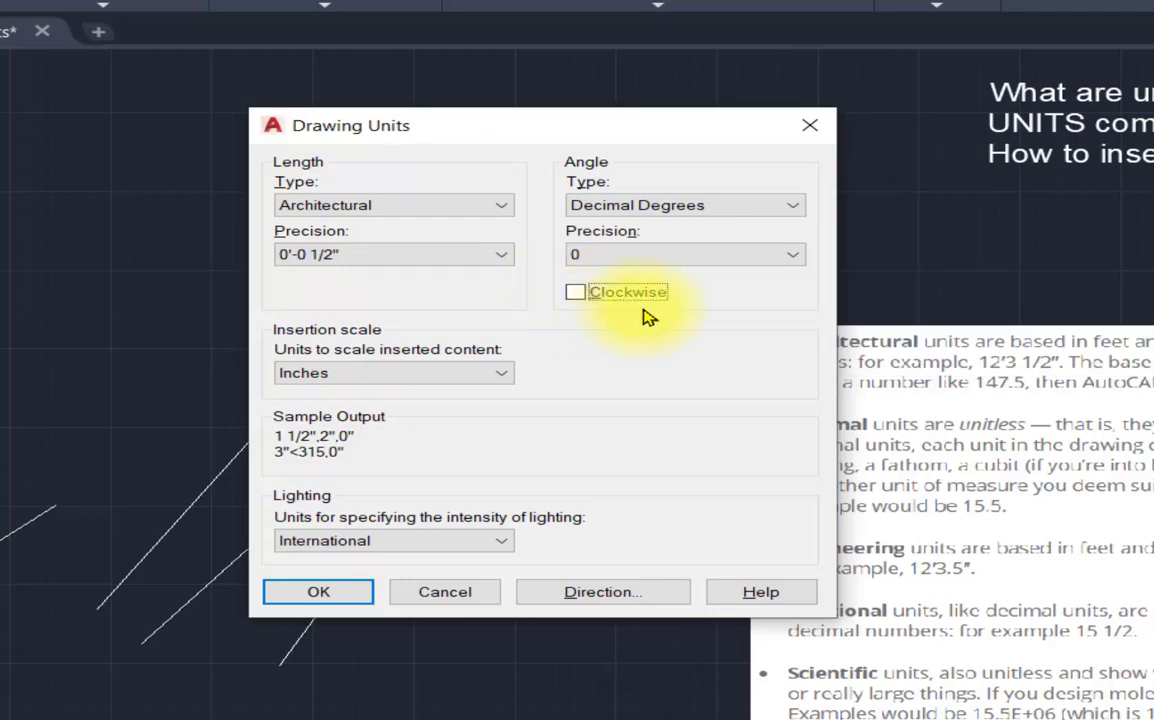
click(576, 293)
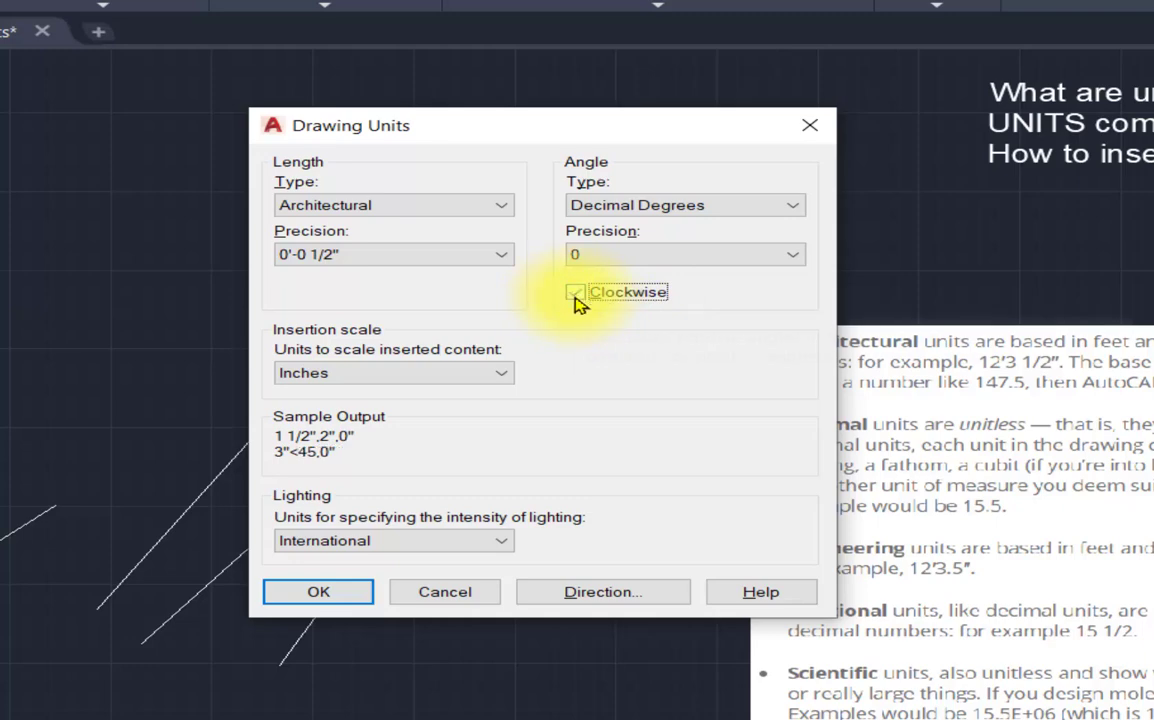
click(578, 301)
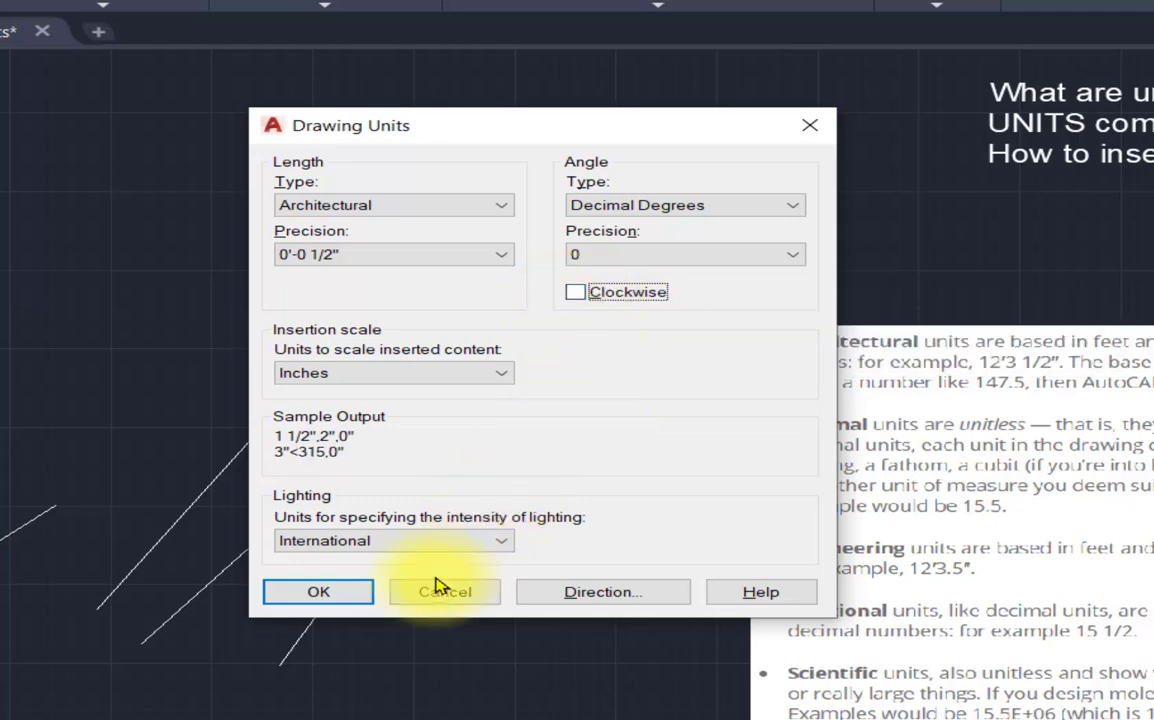
click(318, 591)
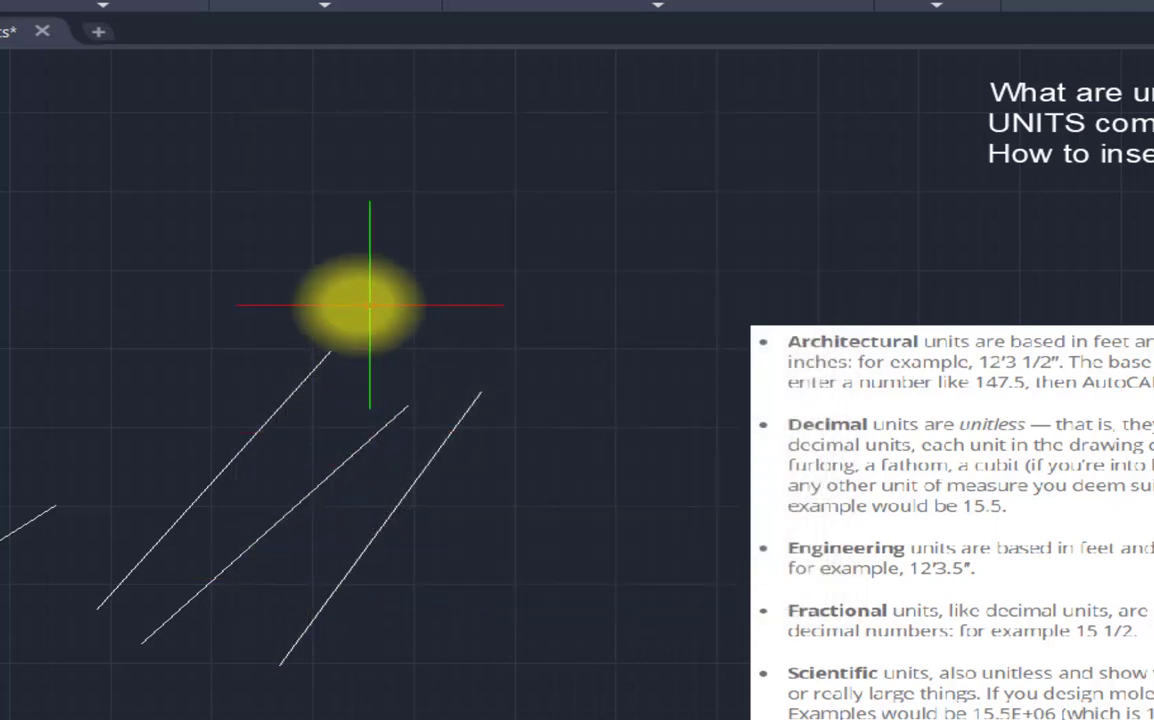
text(uni)
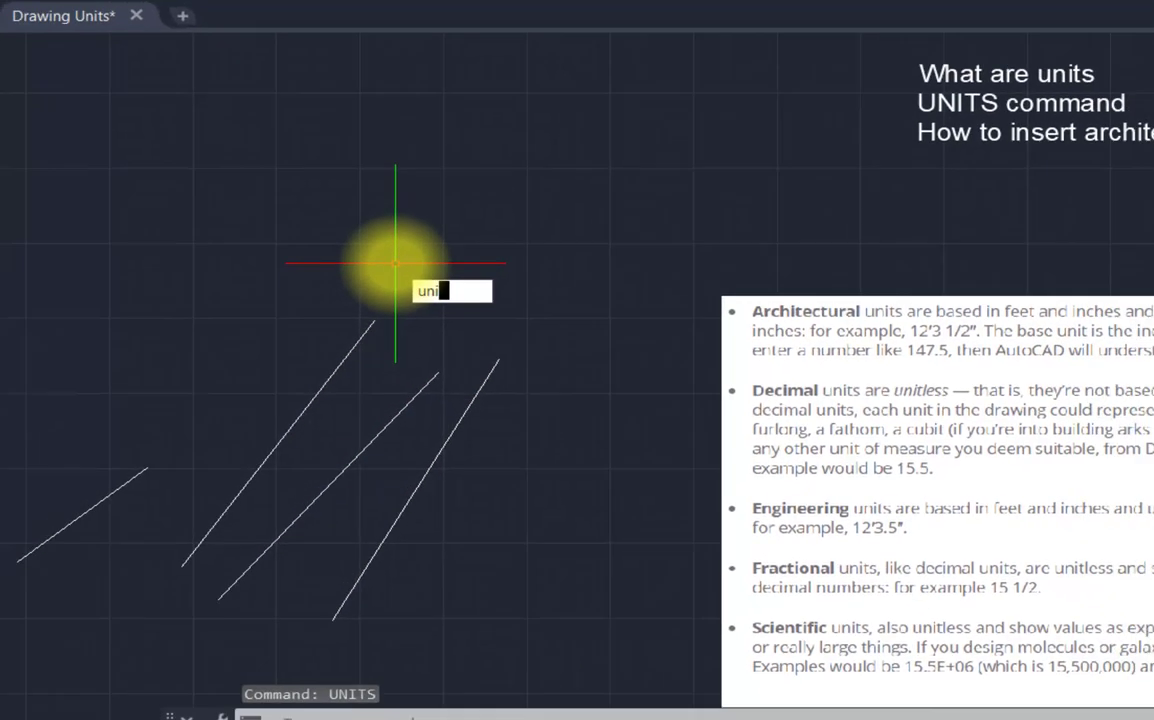
text(ts)
key(Return)
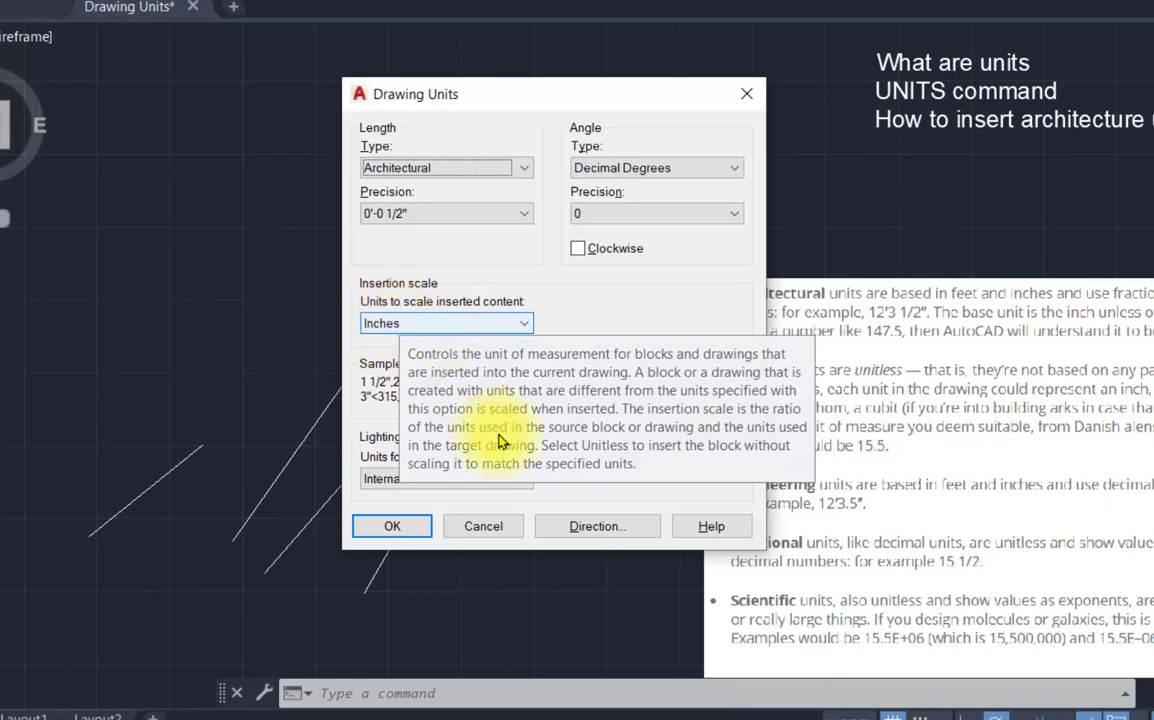
click(405, 530)
- Draw a 10-foot diagonal line with the L command, then zoom out and back in
text(l)
key(Return)
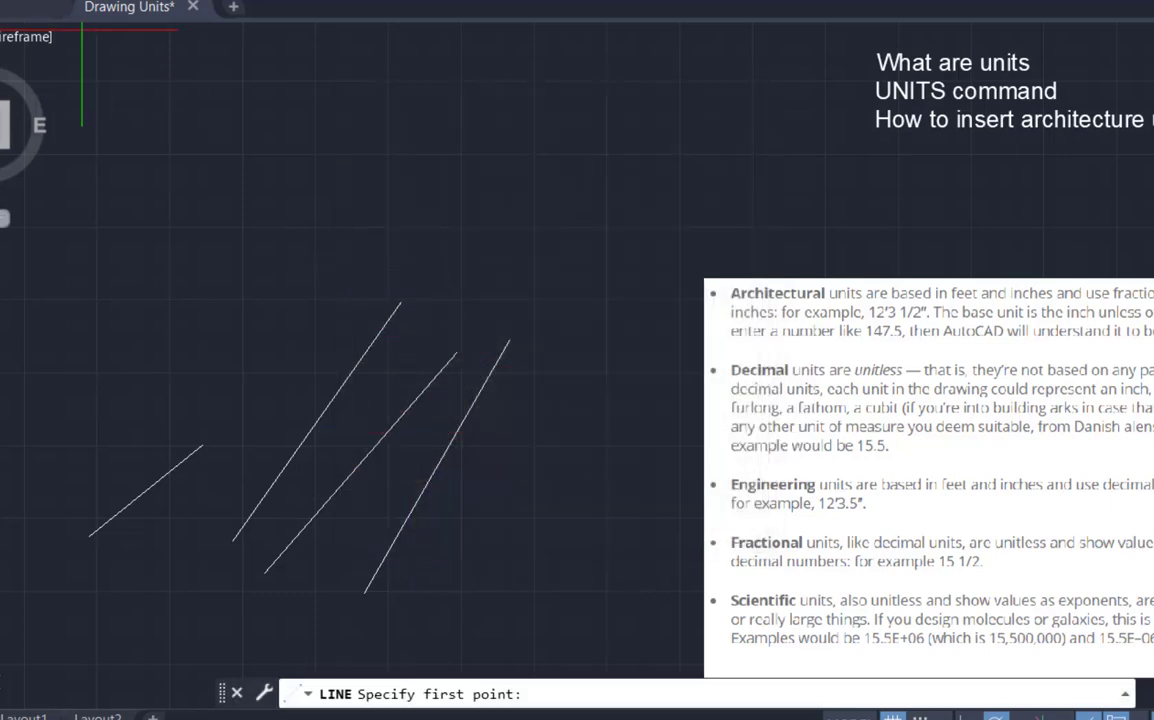
click(438, 583)
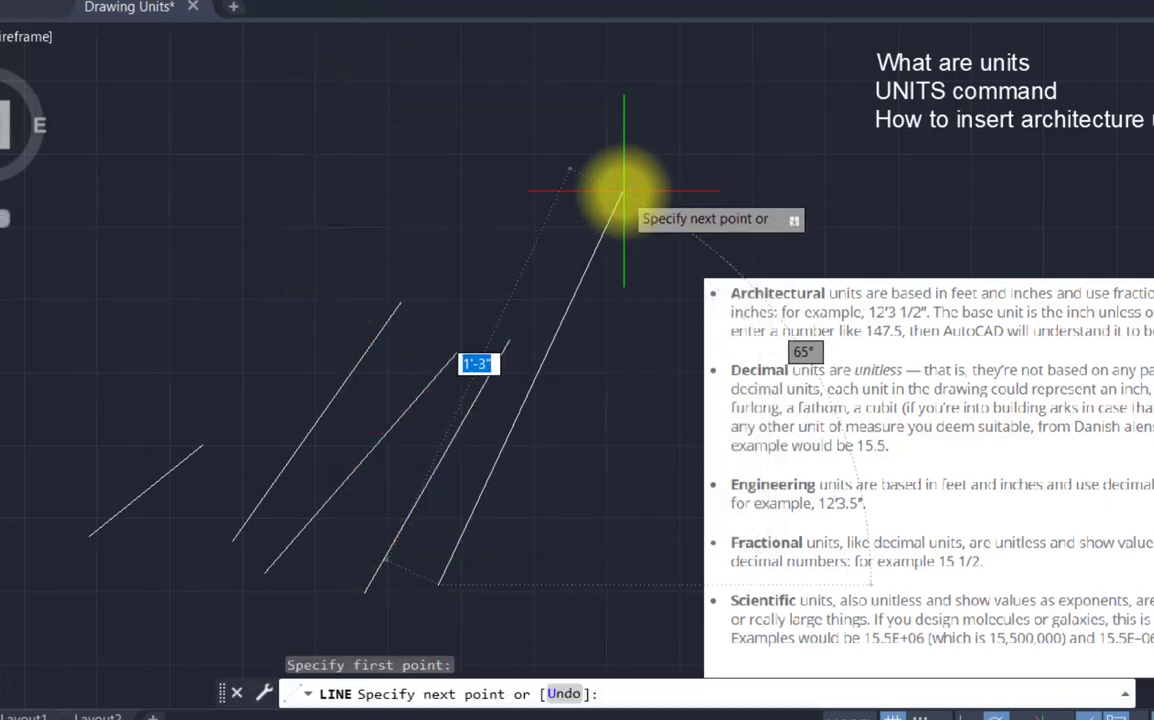
text(10)
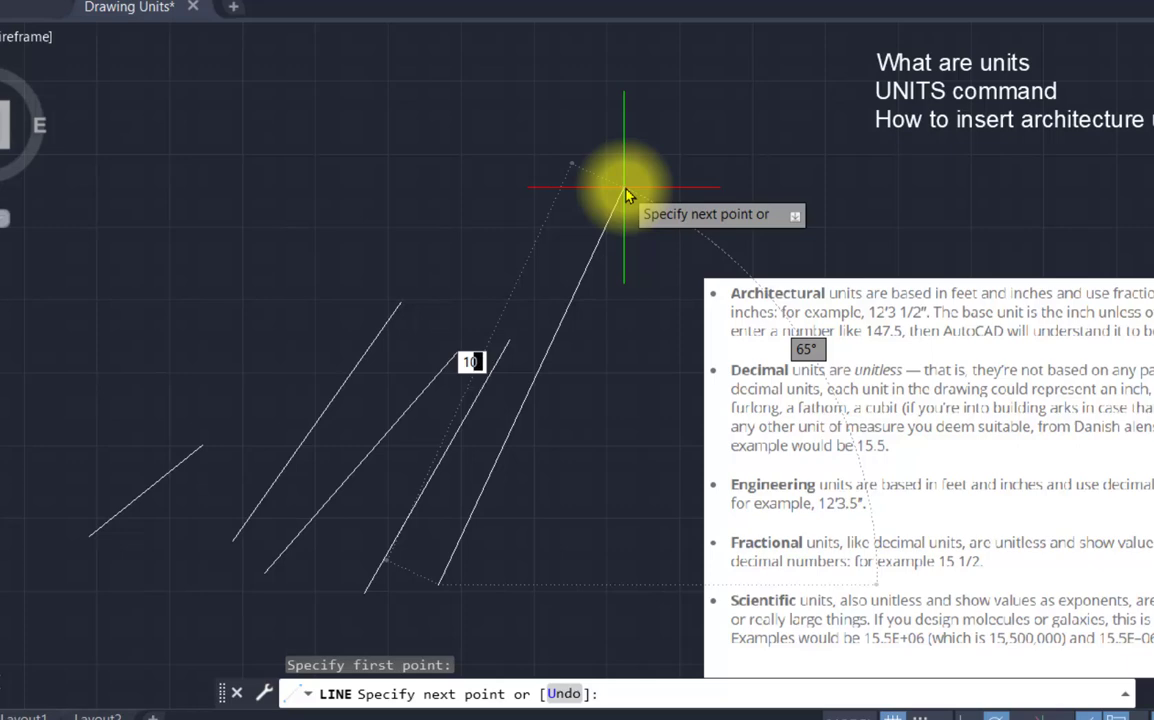
text(')
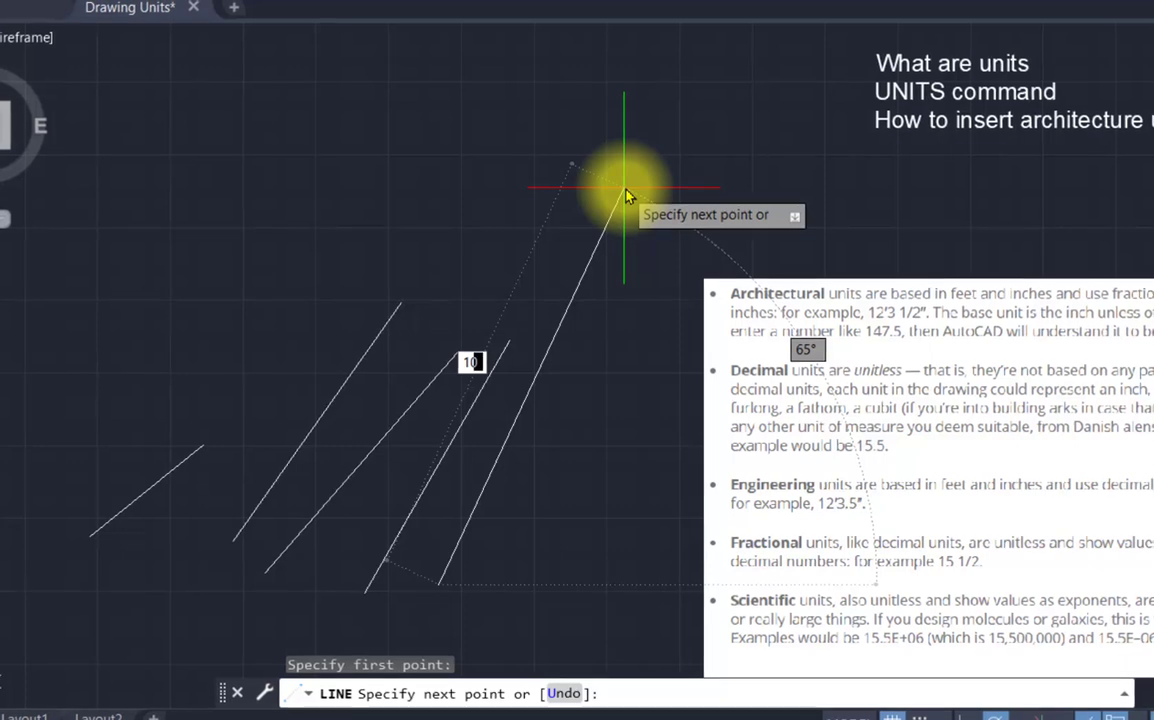
key(Return)
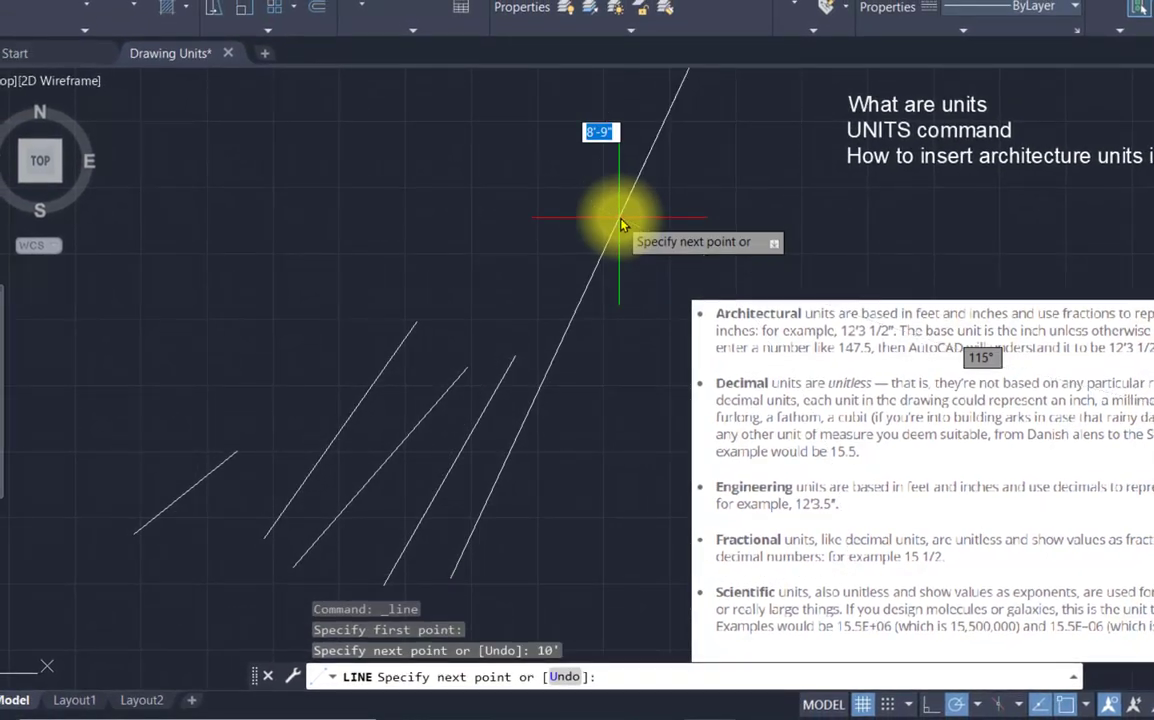
key(Return)
scroll(622, 222, down, 5)
scroll(655, 220, down, 2)
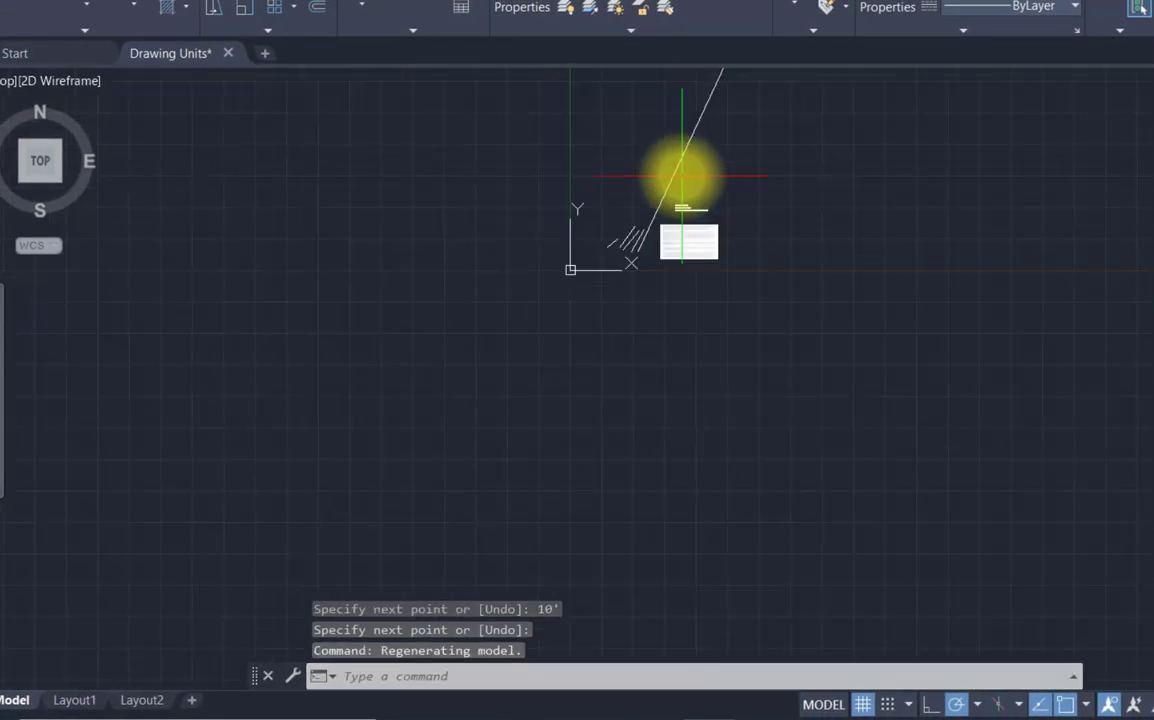
scroll(700, 172, down, 3)
scroll(740, 95, up, 2)
scroll(734, 84, up, 2)
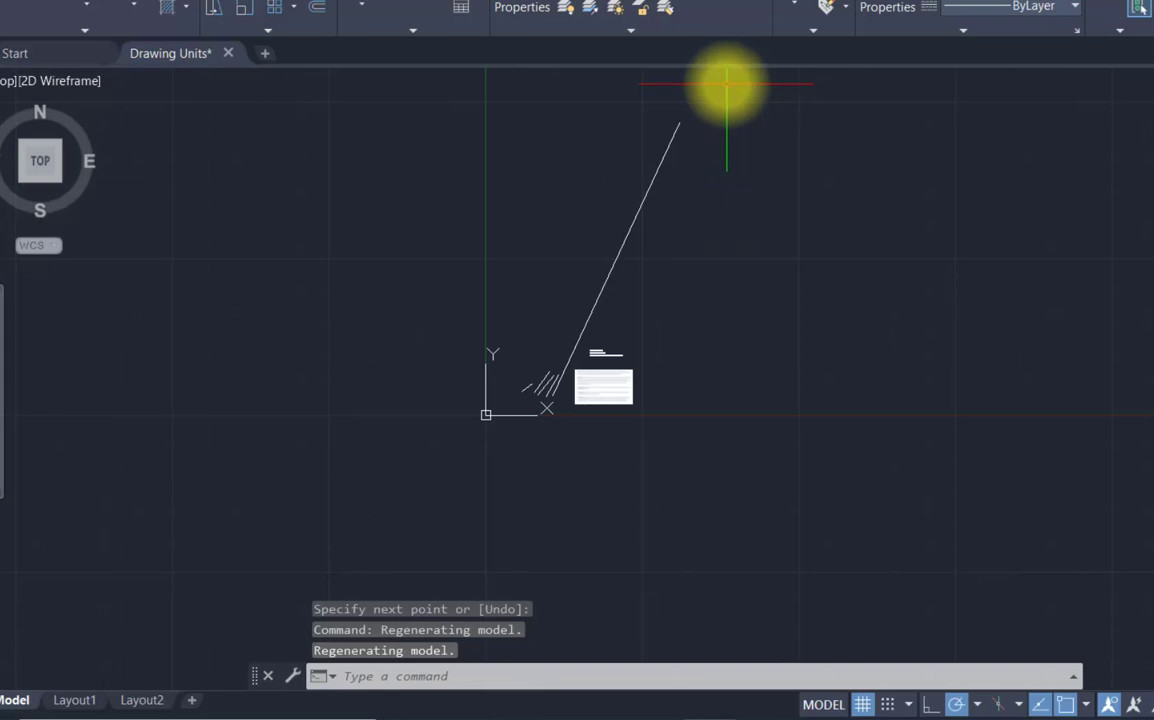
scroll(665, 137, up, 2)
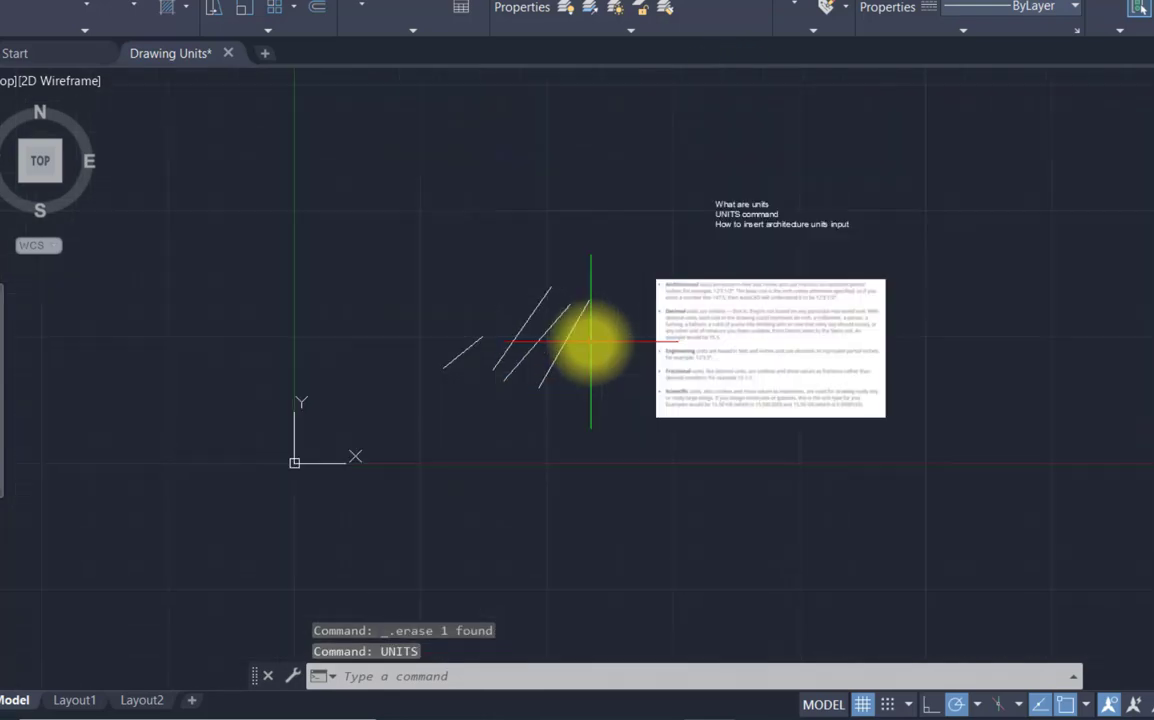
scroll(672, 206, up, 2)
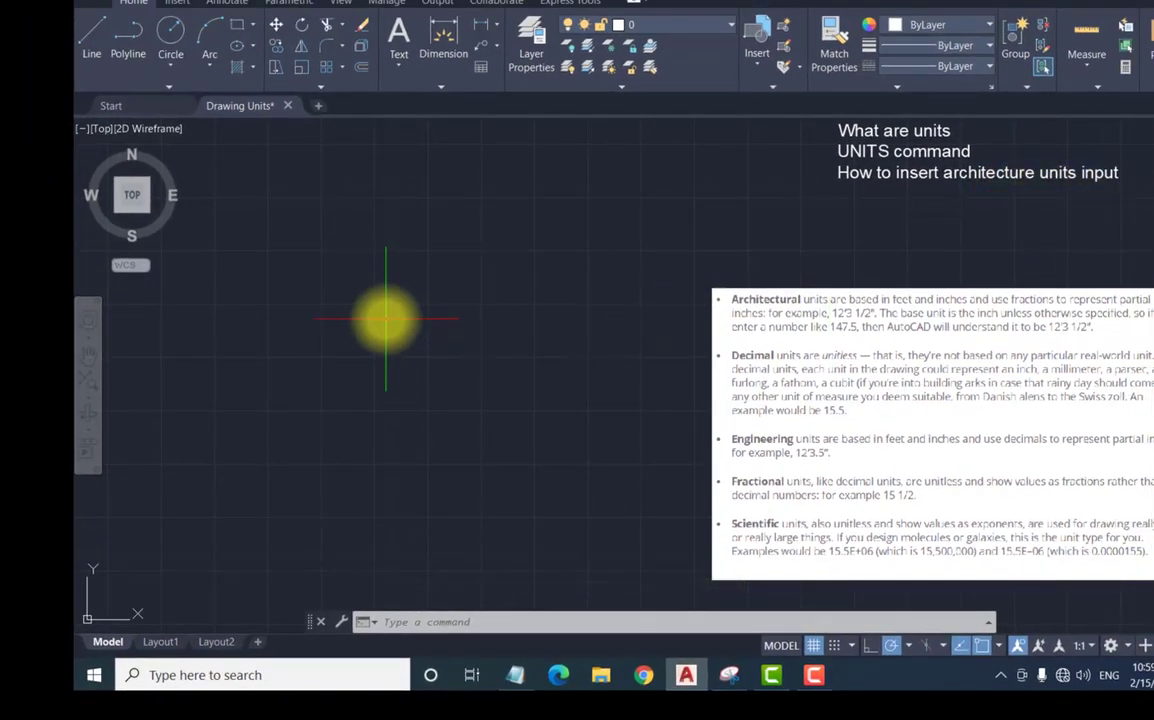
- Draw a 1'2" diagonal line at about 59° on the empty canvas
click(88, 50)
click(261, 486)
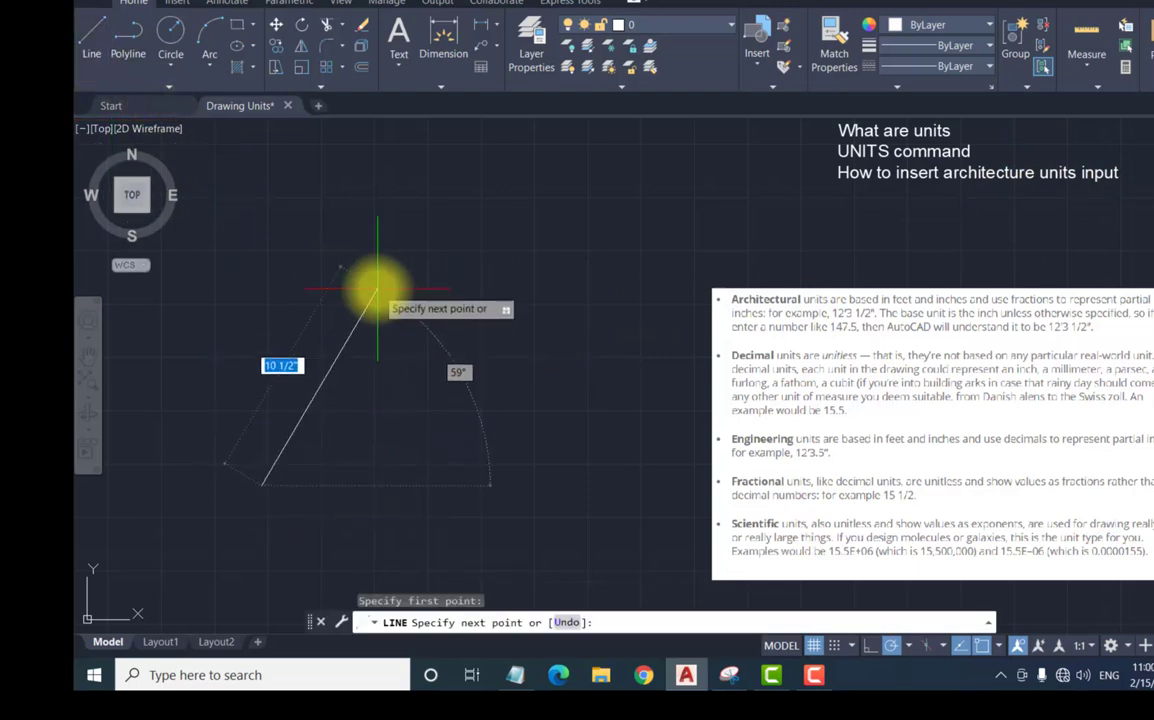
text(1)
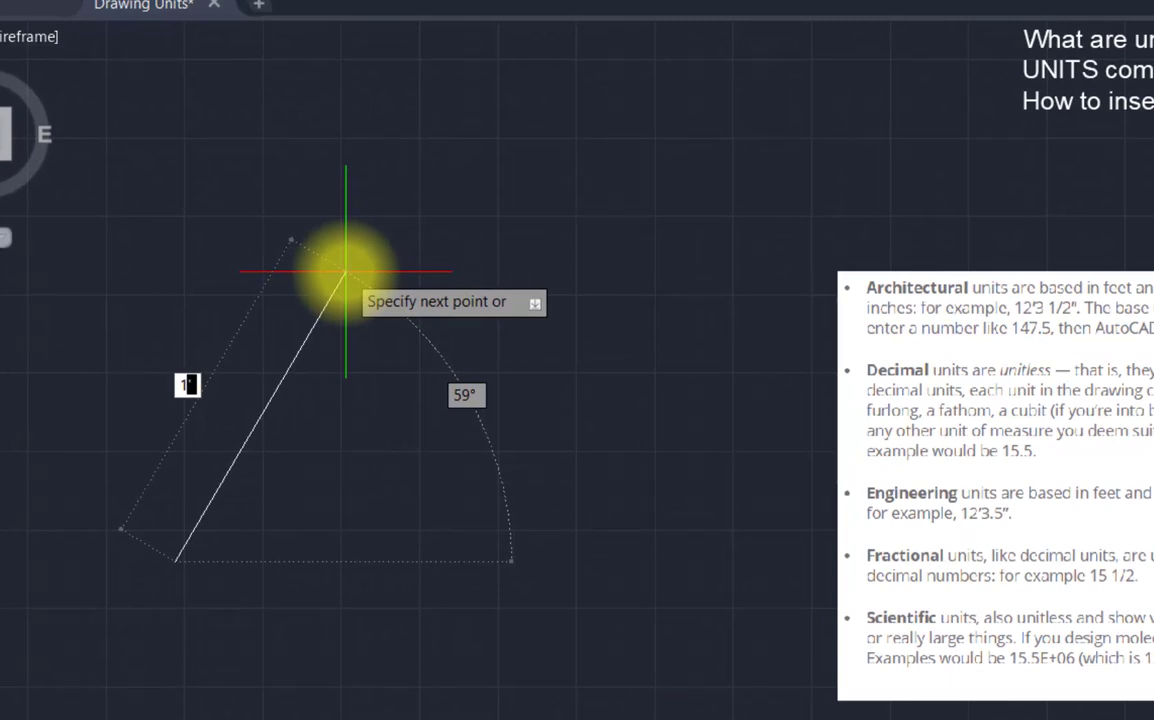
text(2)
text(")
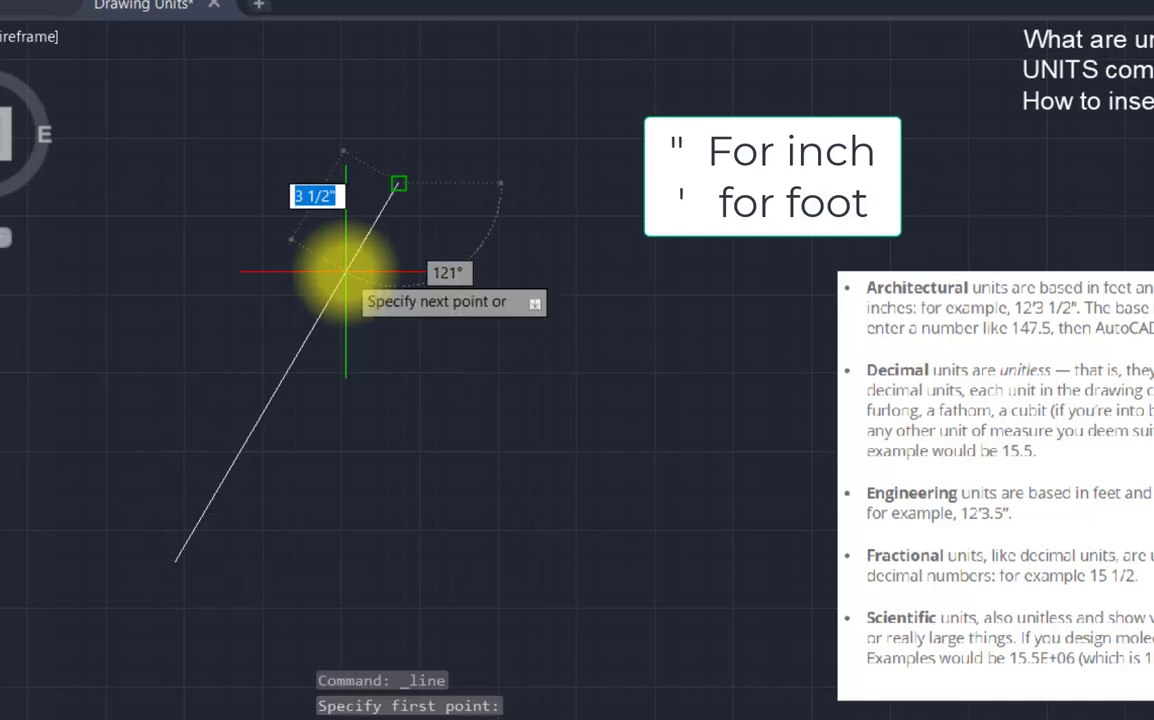
key(Return)
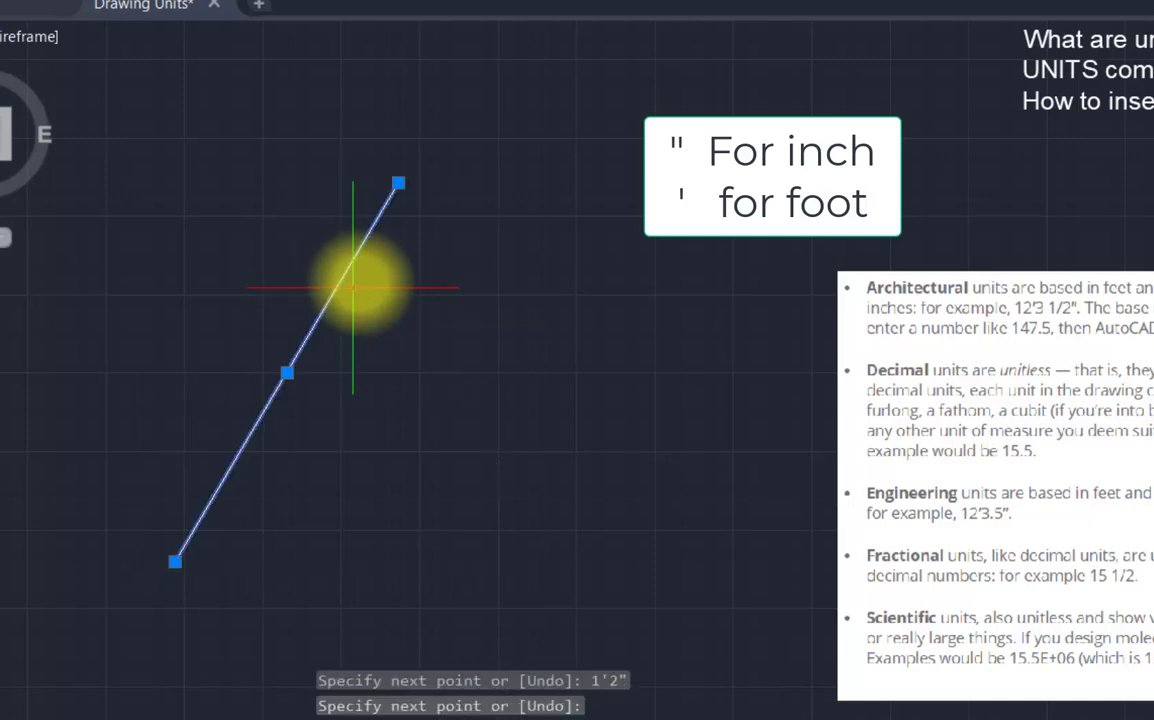
mouse_move(398, 184)
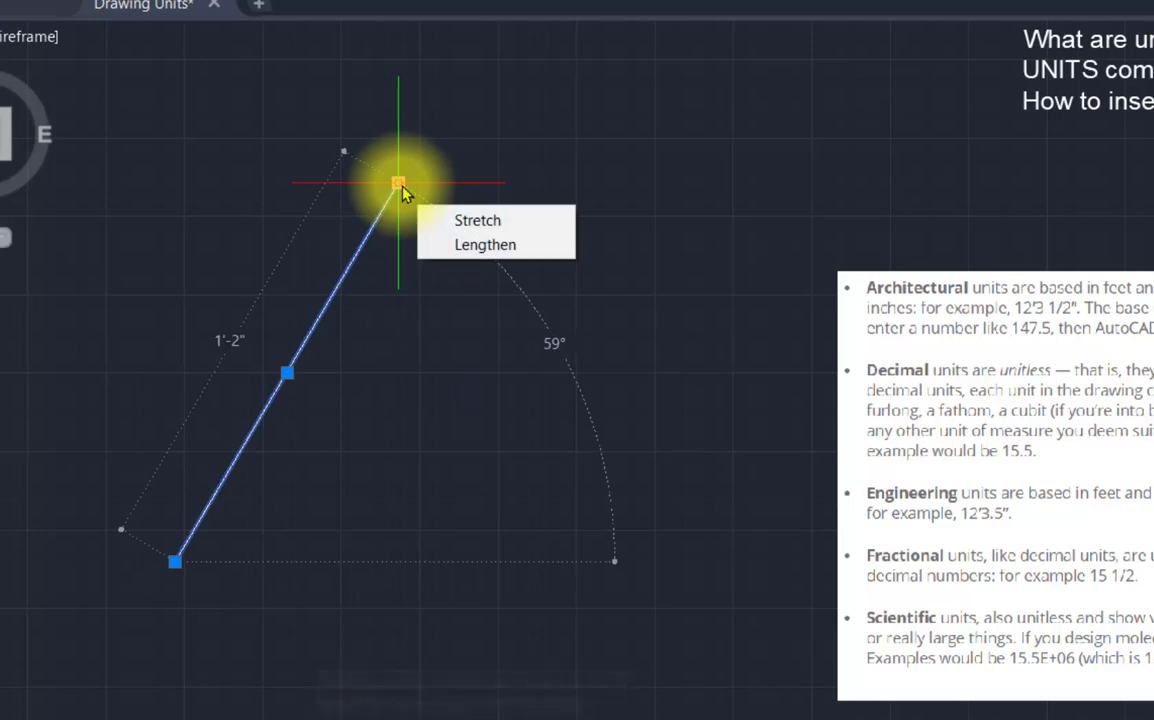
key(Escape)
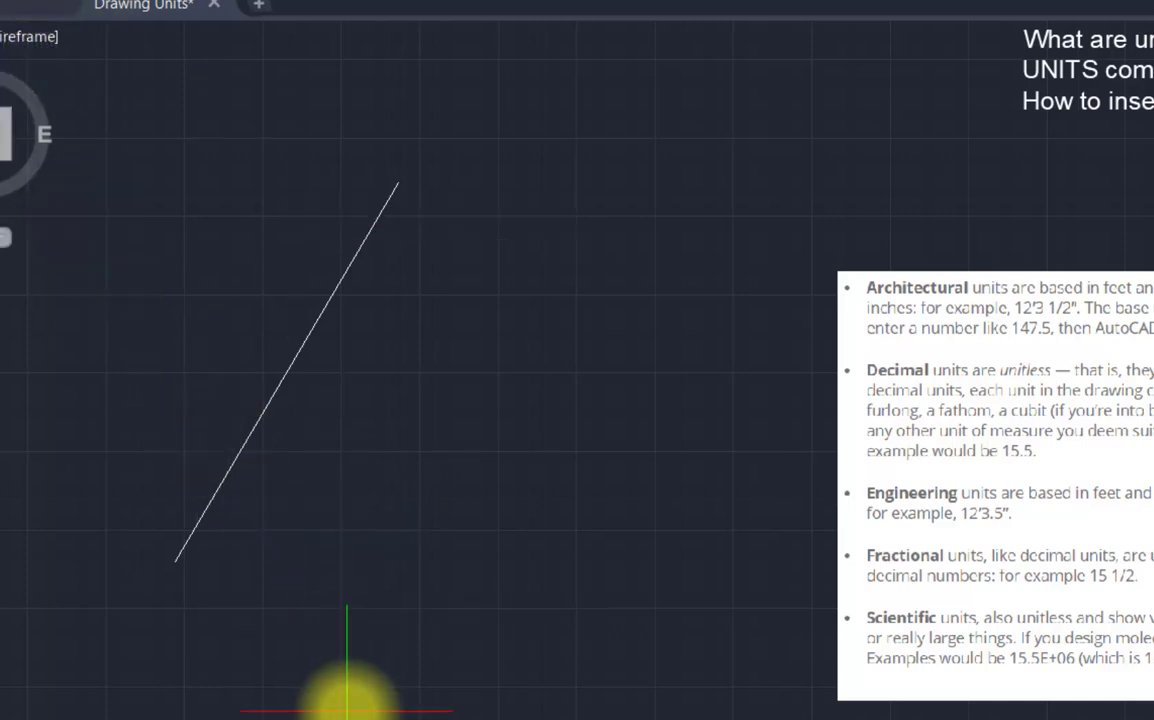
- Draw a second diagonal line 1'2-1/2" long beside the first, then cancel the command
text(l)
key(Return)
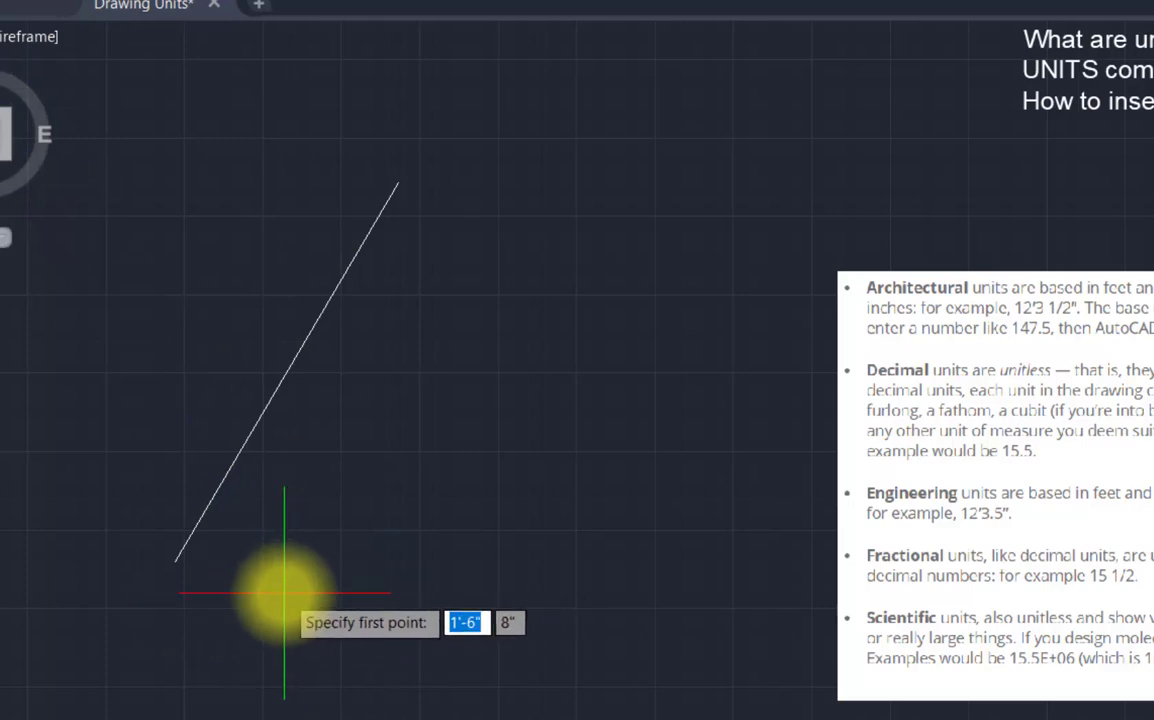
click(285, 592)
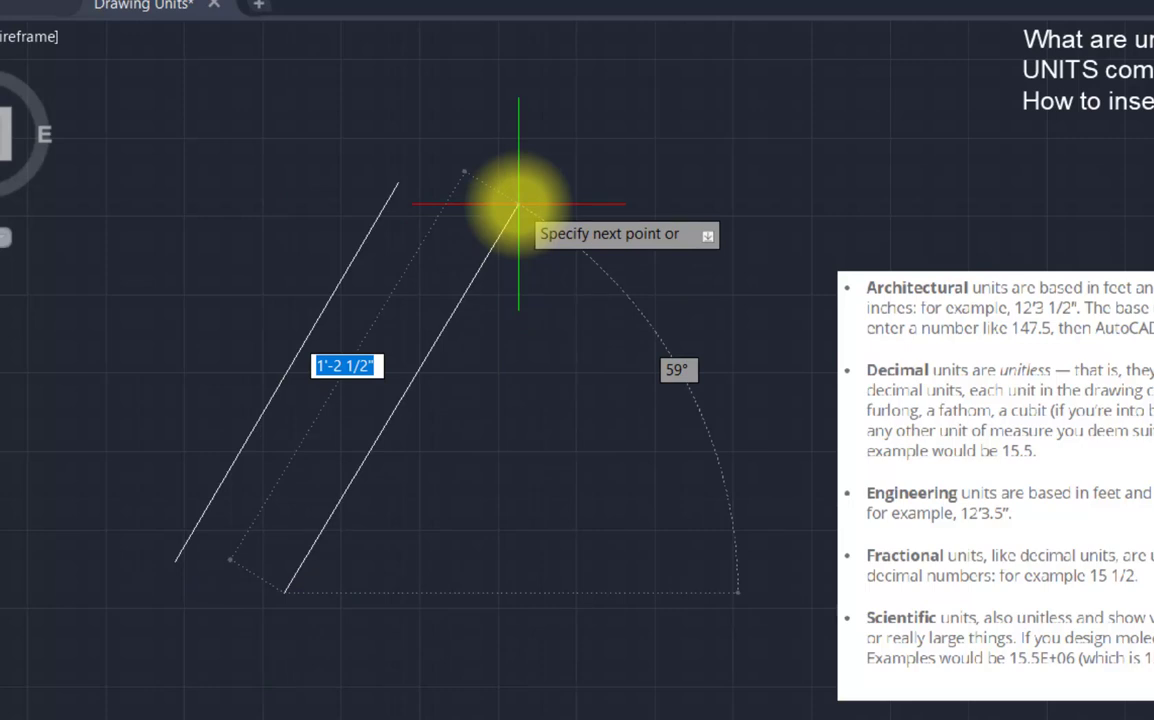
key(BackSpace)
text(1)
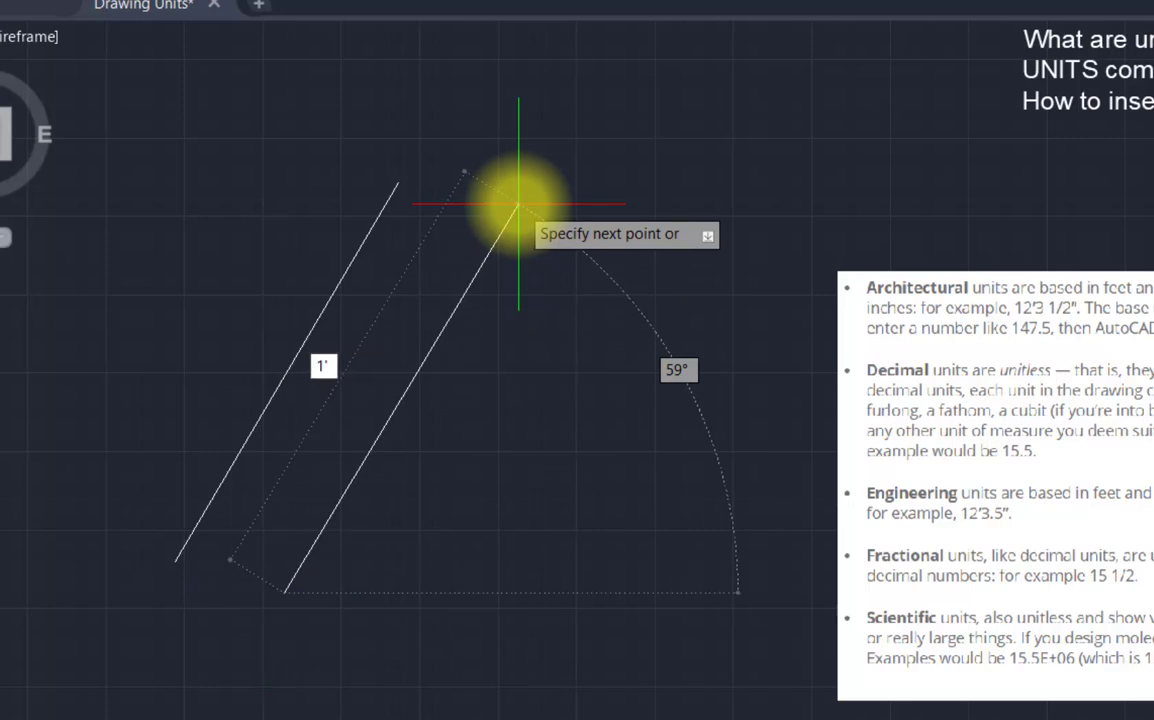
text('2)
text(-)
text(1)
text(/2)
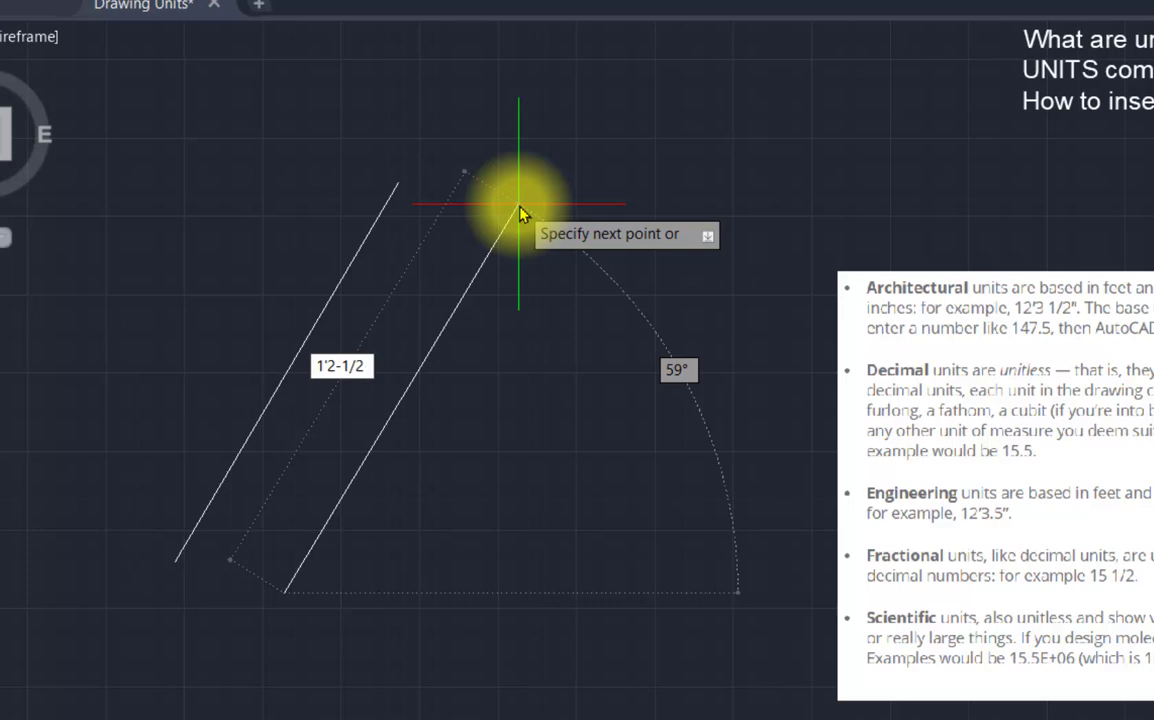
text(")
key(Return)
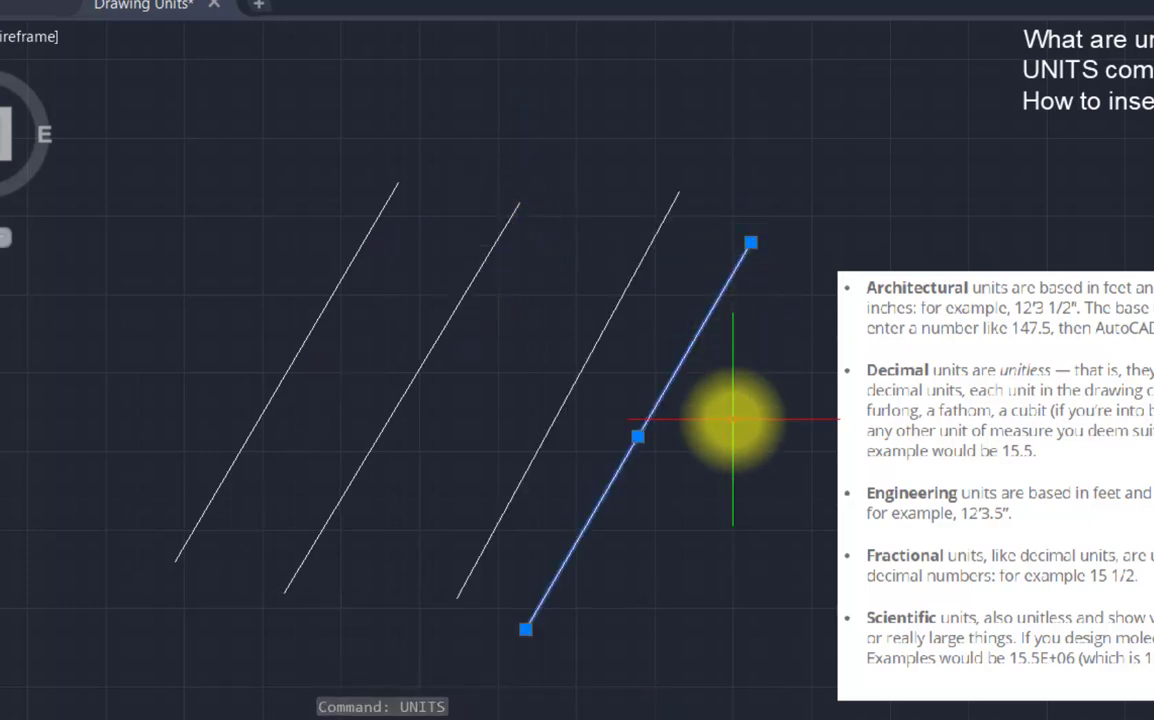
key(Escape)
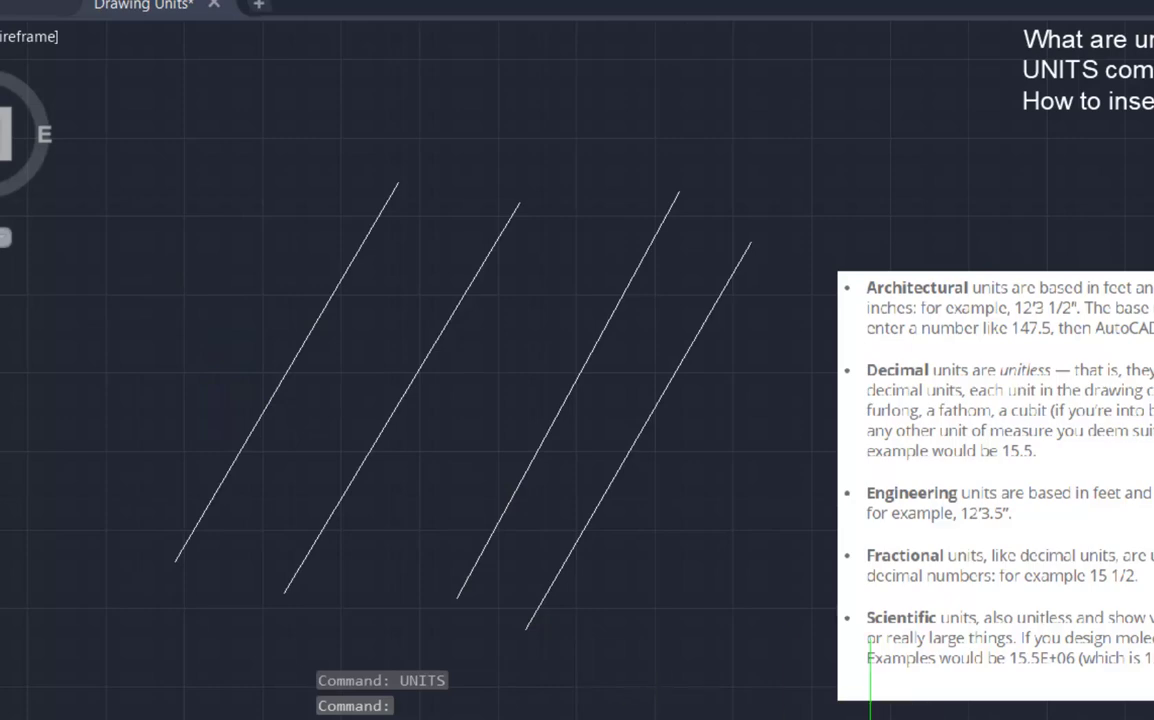
key(Escape)
- Check the Drawing Units and keep Architectural length precision at 1/8 inch
text(u)
text(nits)
key(Return)
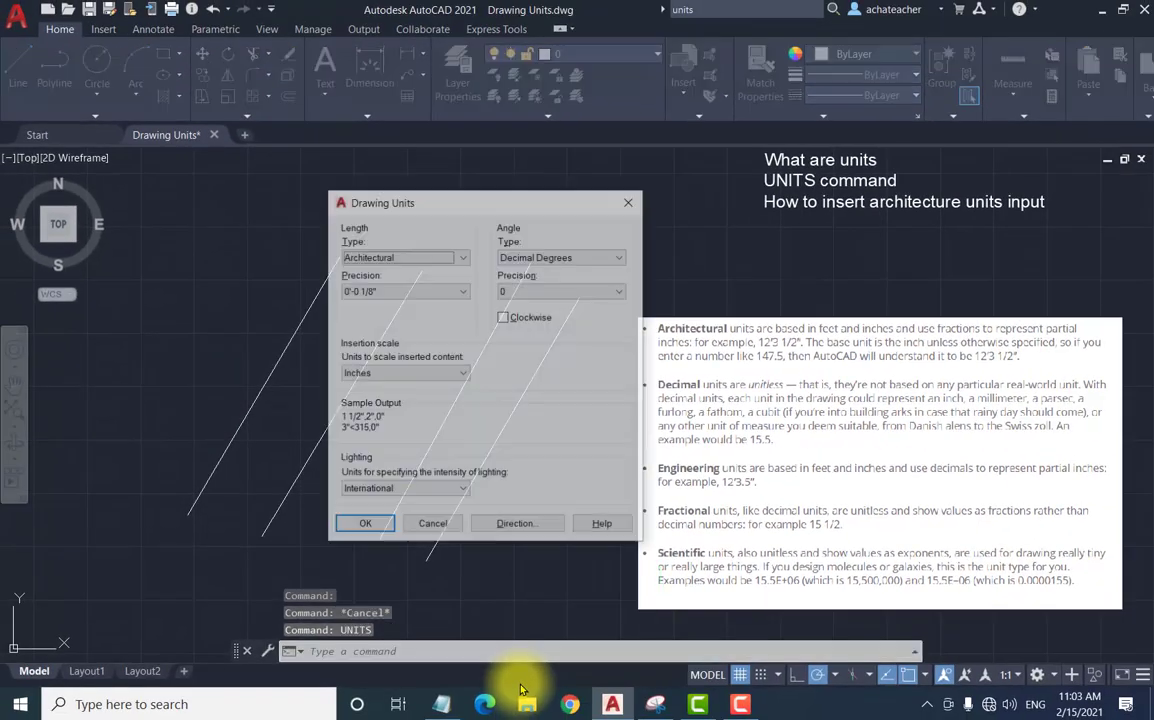
click(430, 291)
click(378, 315)
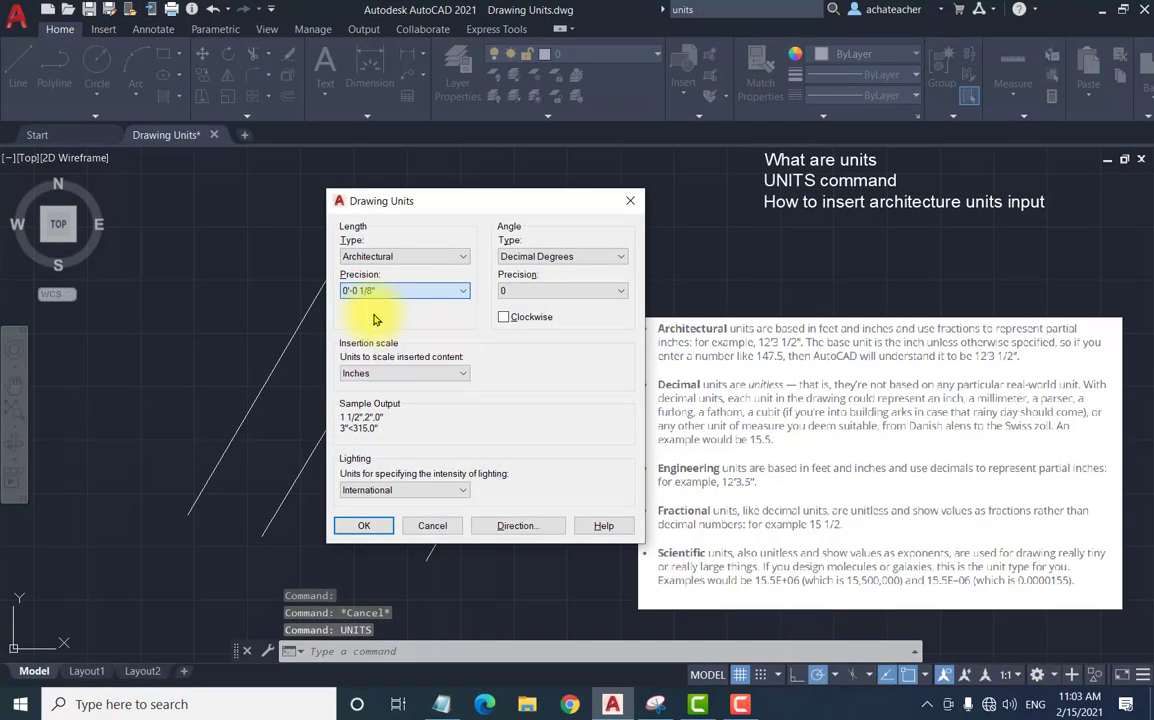
click(366, 524)
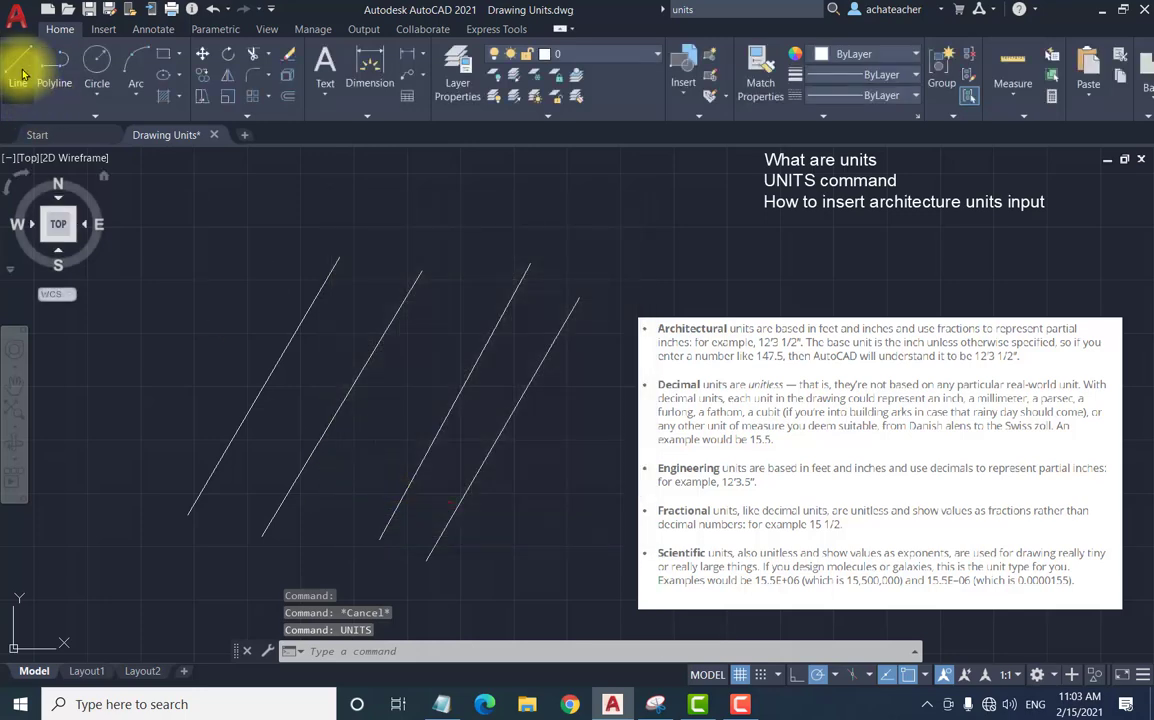
- Draw a fifth diagonal line 1'2-3/4" long left of the others, then select it
click(22, 73)
click(60, 457)
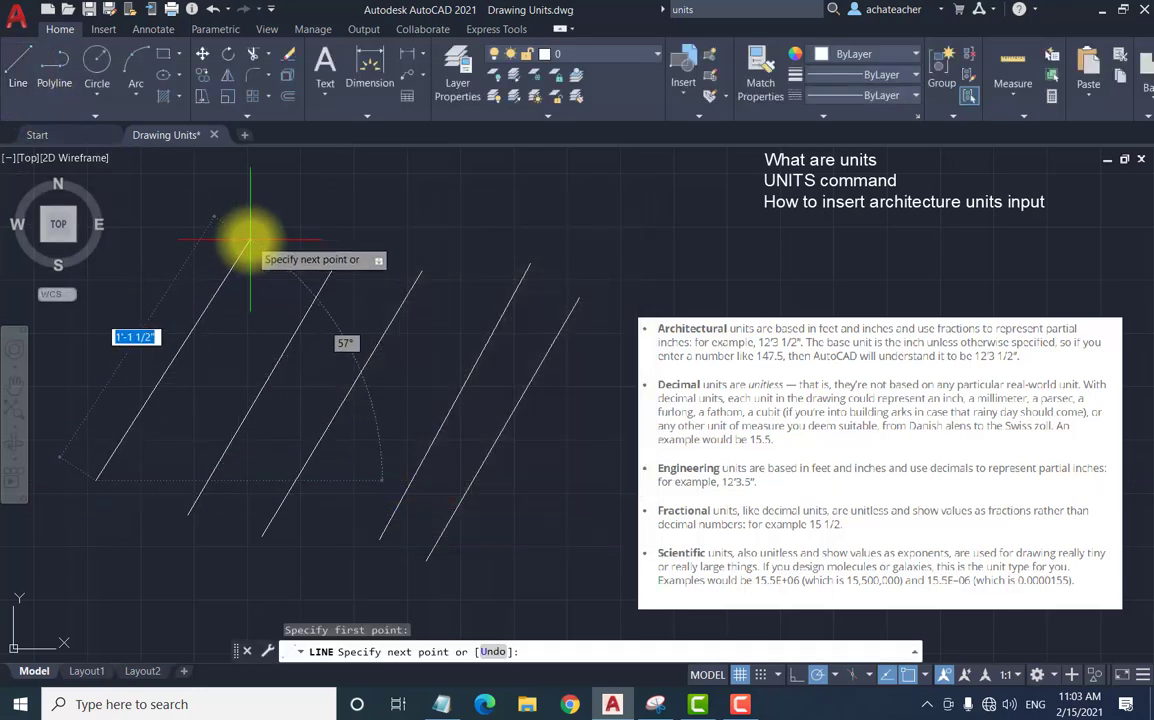
text(1)
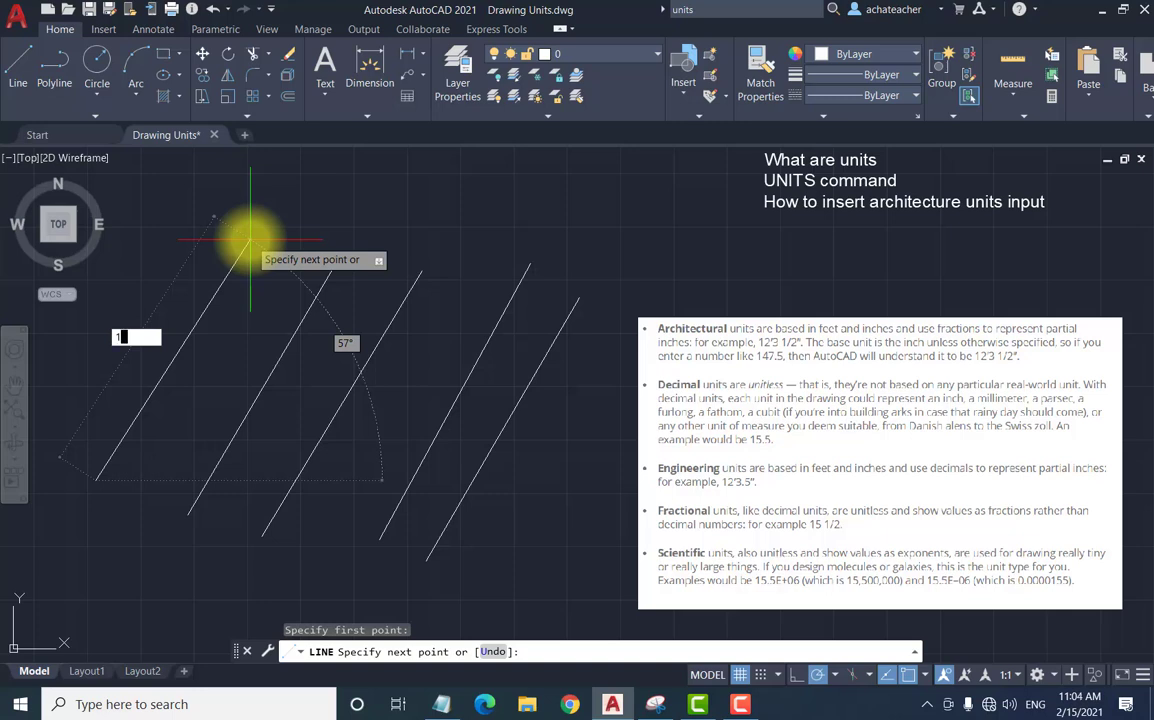
text(')
text(2")
text(3)
text(/4)
key(Return)
key(Return)
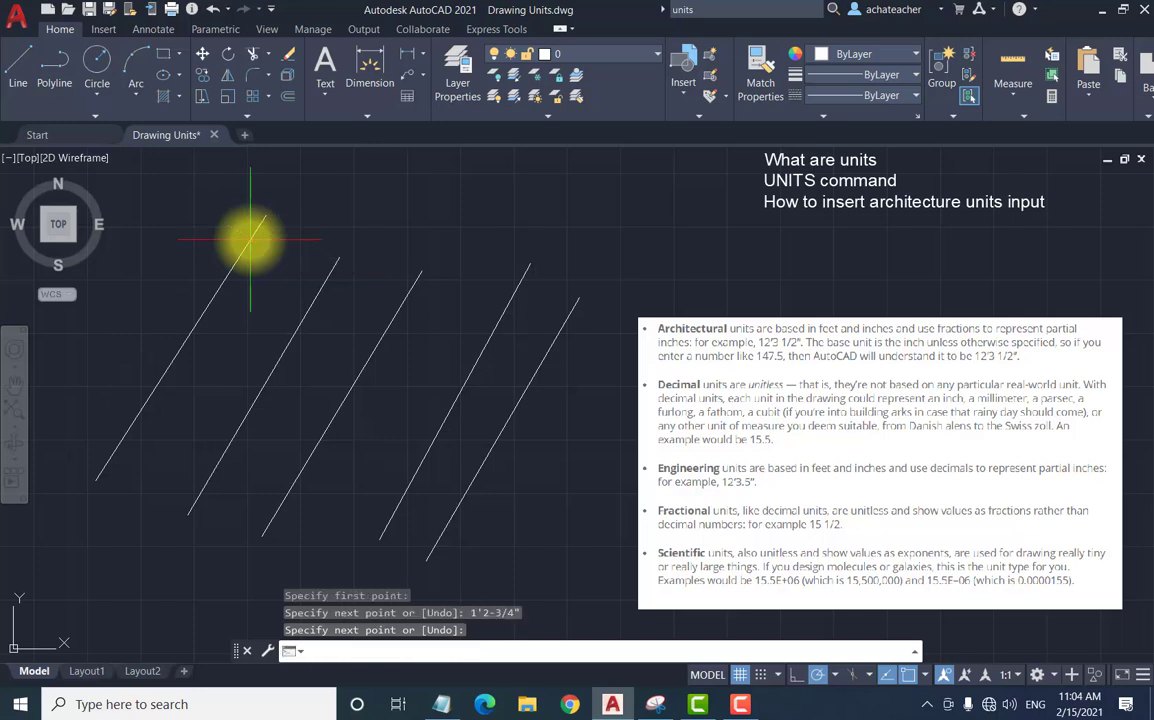
click(238, 263)
mouse_move(266, 215)
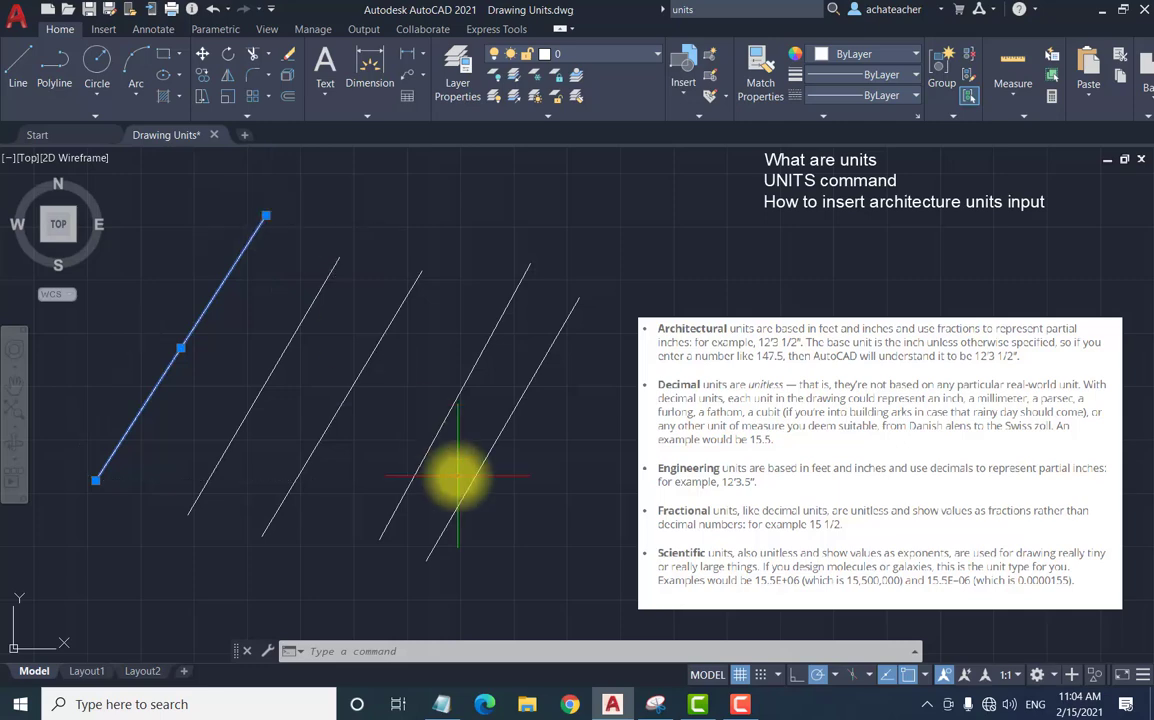
- Change the Architectural length precision to 0'-0 1/64" in Drawing Units, then select the leftmost diagonal line
text(units)
key(Return)
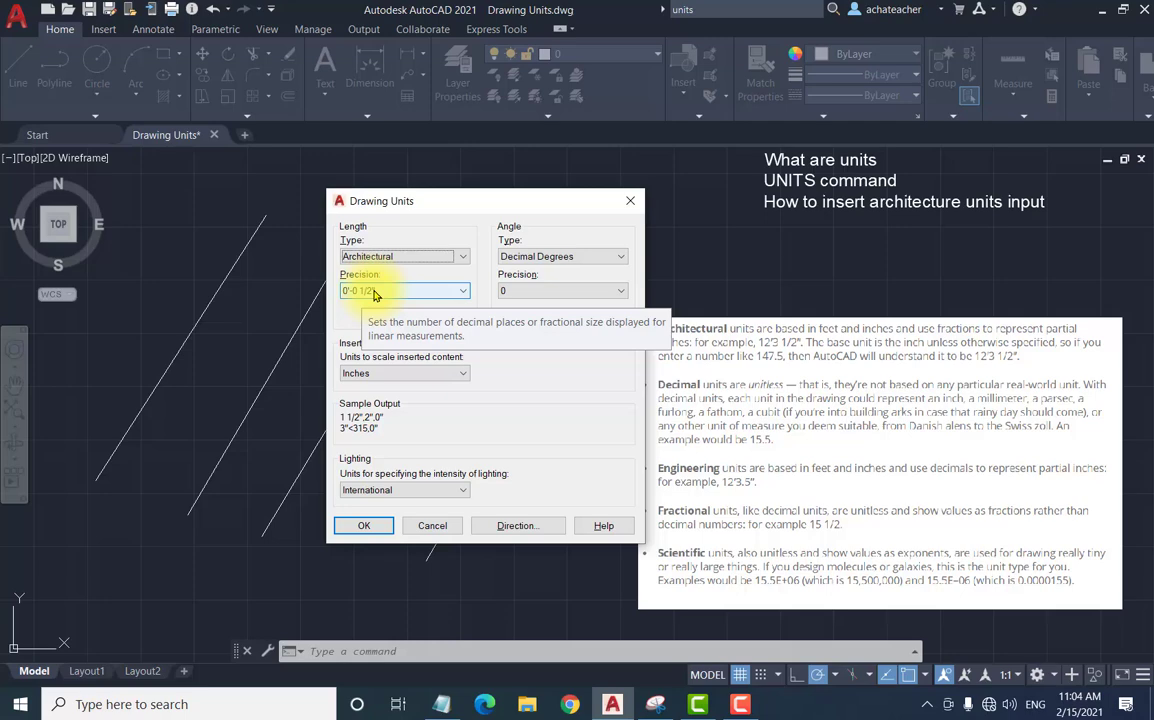
click(375, 292)
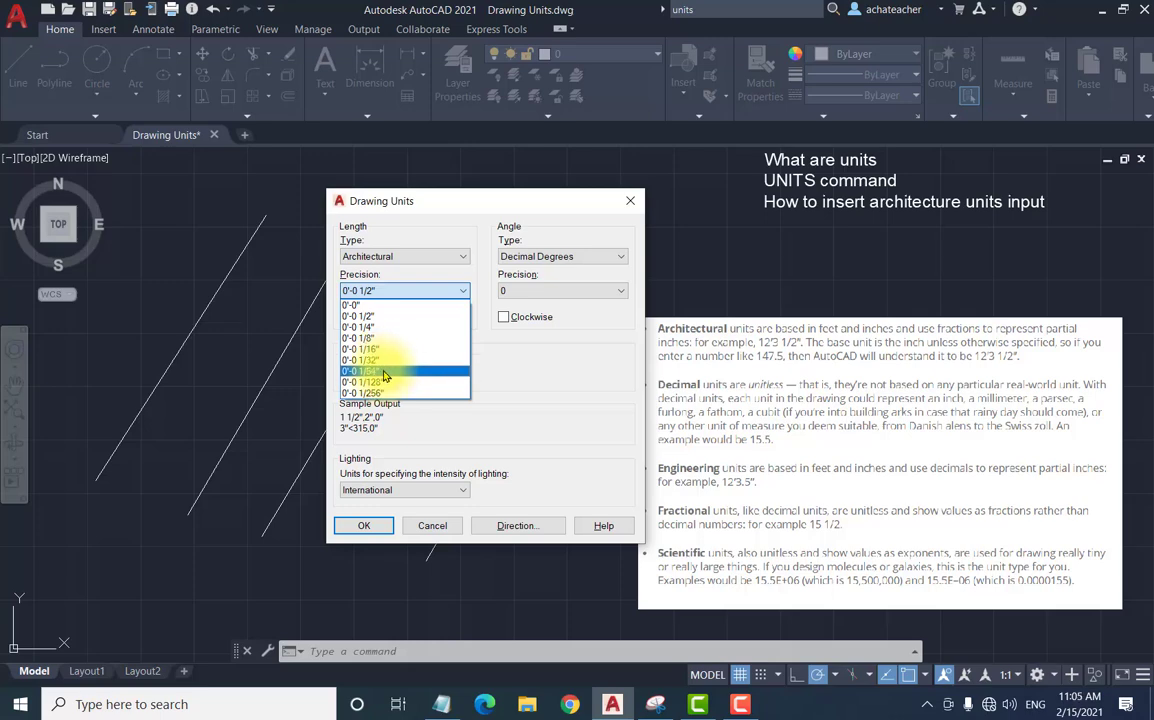
click(383, 373)
click(364, 526)
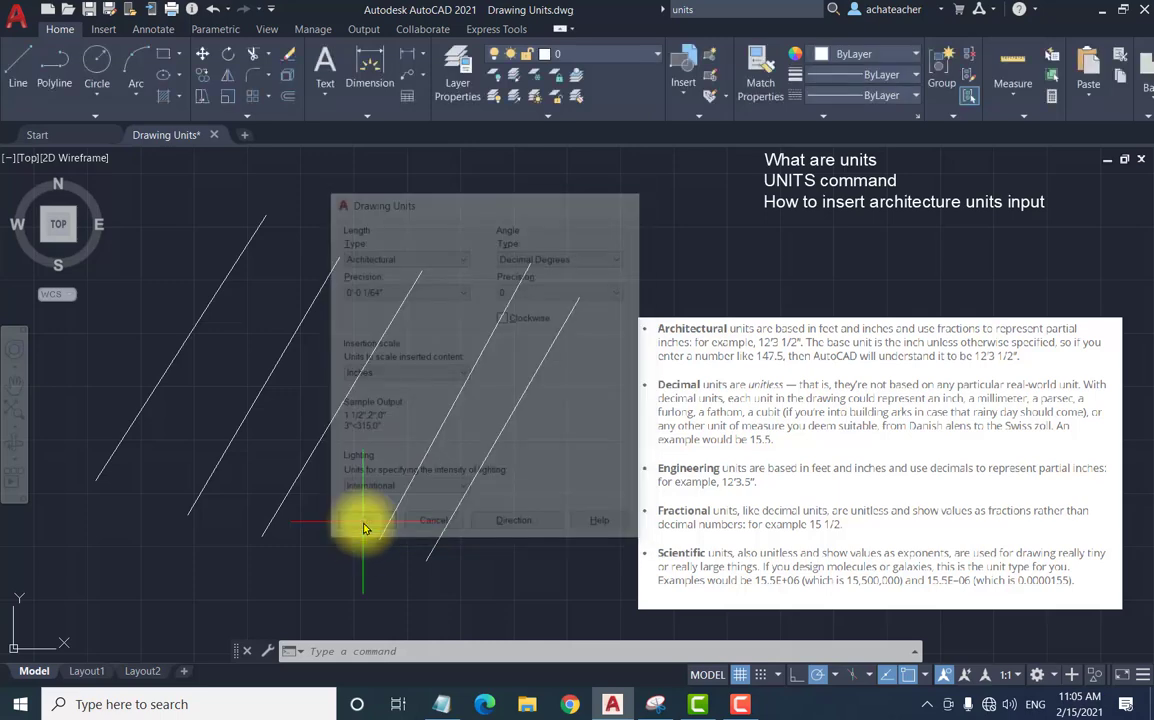
click(206, 304)
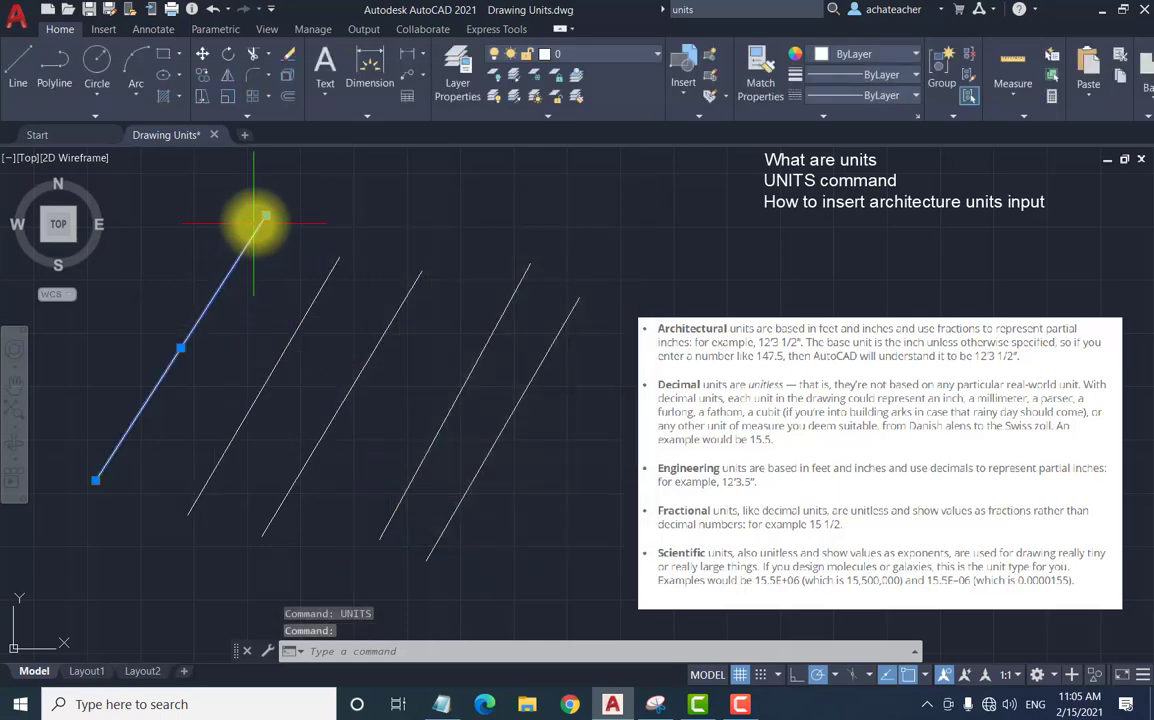